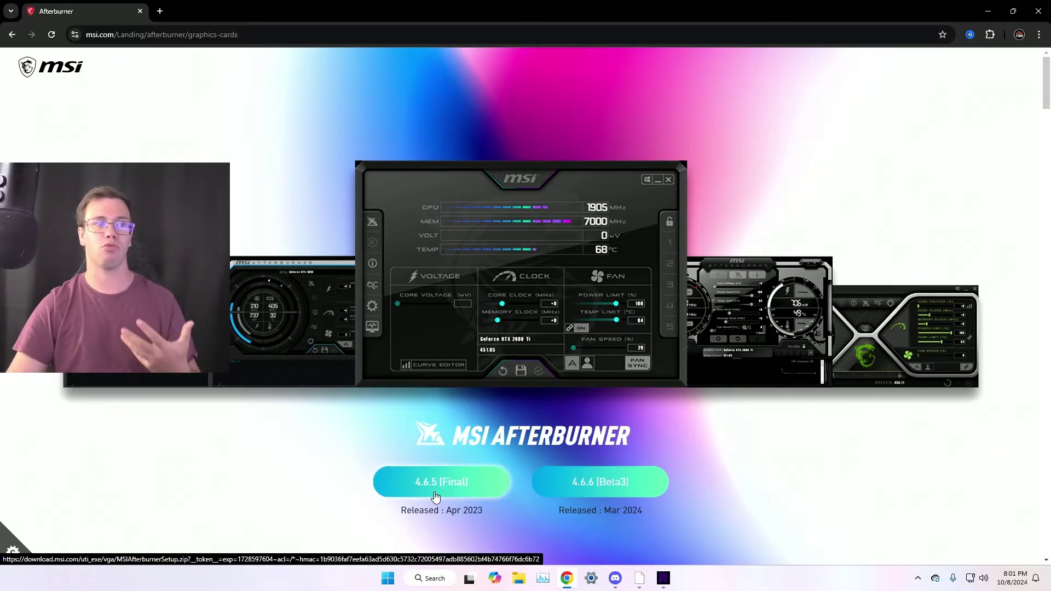
Download MSIAfterburnerSetup.zip, the 4.6.5 (Final) release, from the MSI Afterburner page.
left_click(438, 485)
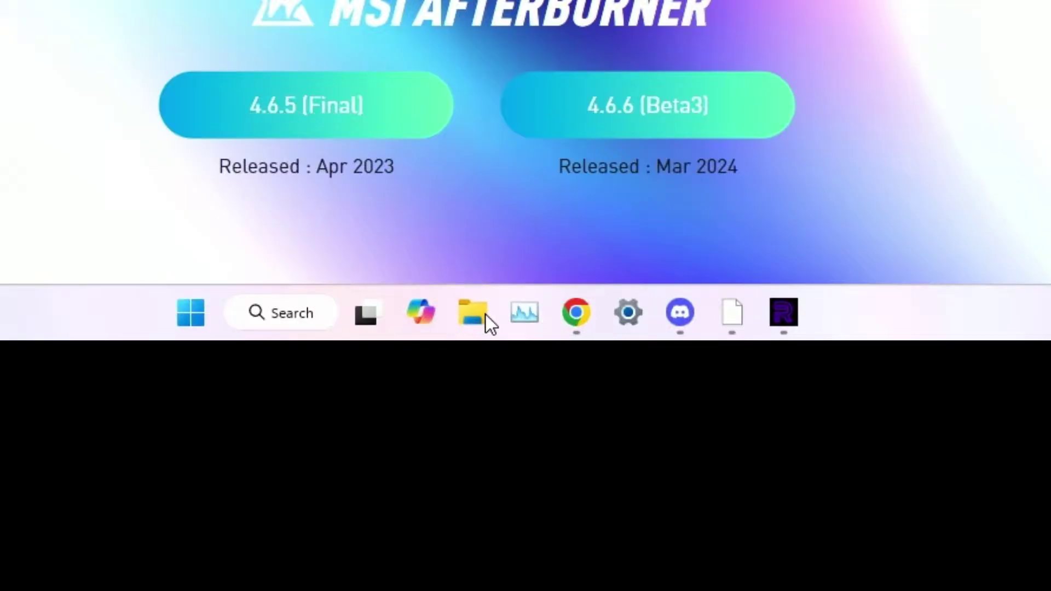
Extract MSIAfterburnerSetup.zip in Downloads and run MSIAfterburnerInstaller465 from the extracted folder.
left_click(519, 578)
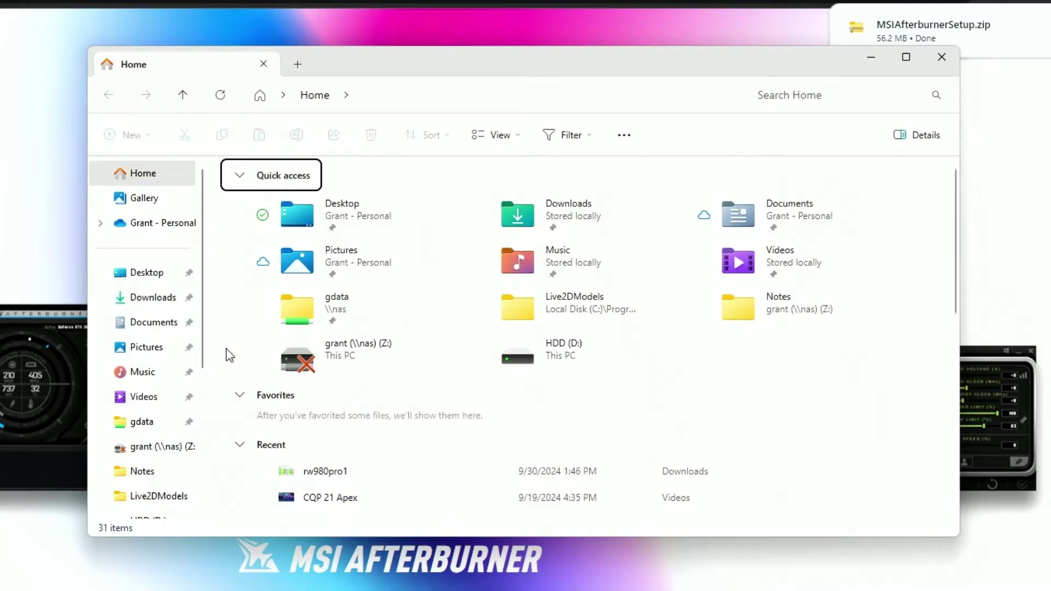
left_click(141, 298)
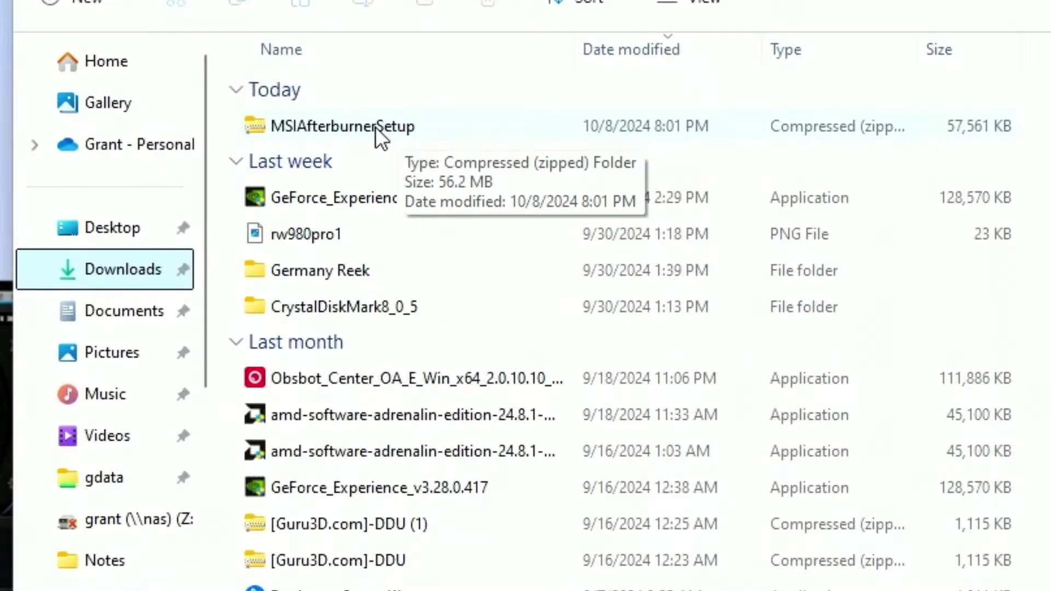
right_click(305, 213)
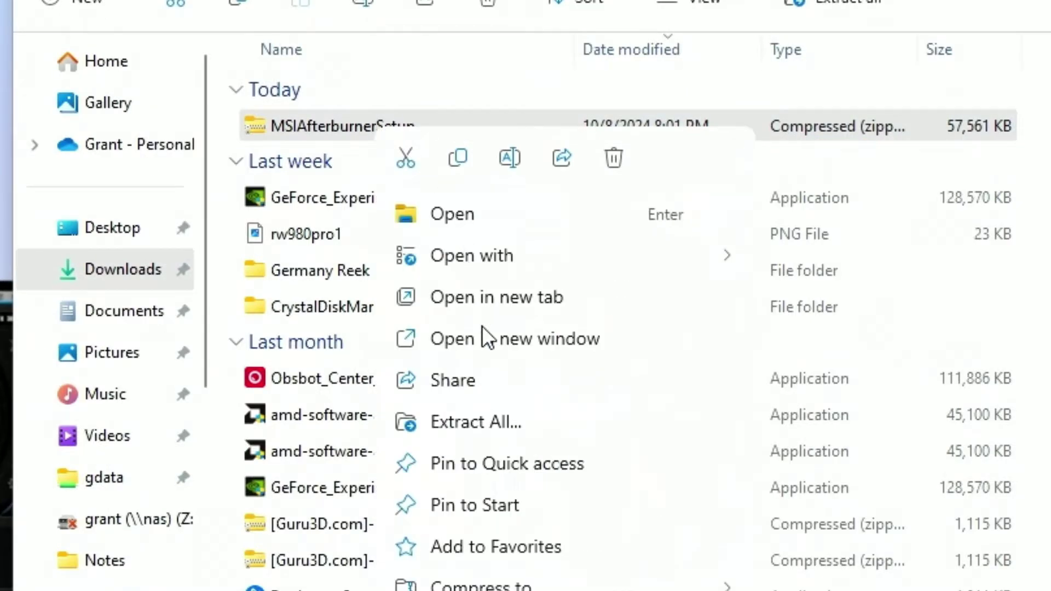
left_click(489, 438)
left_click(626, 396)
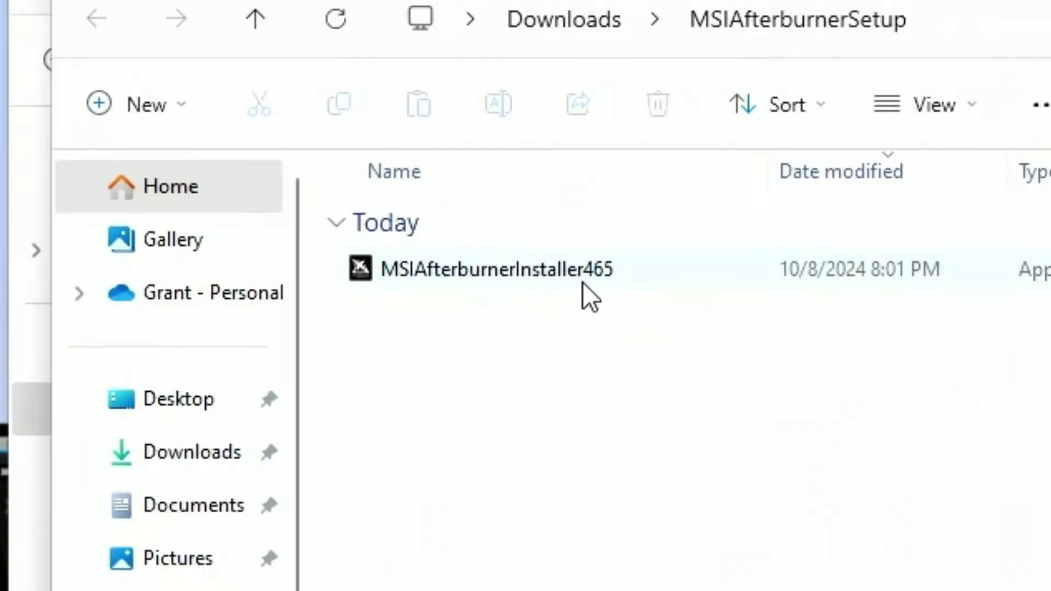
double_click(582, 280)
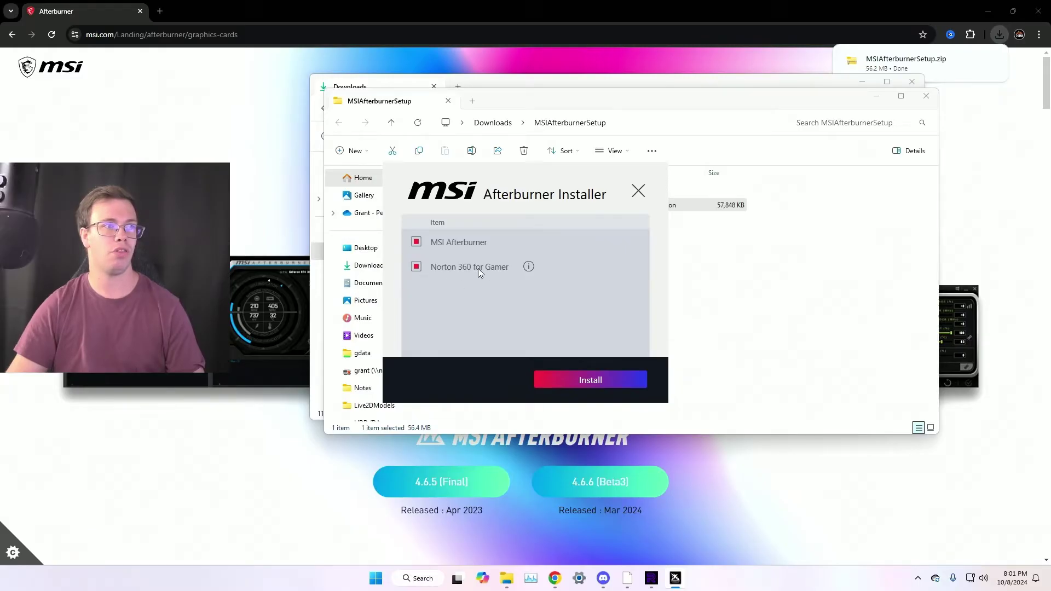
Install MSI Afterburner with RivaTuner Statistics Server, leaving out Norton 360 for Gamer.
left_click(416, 267)
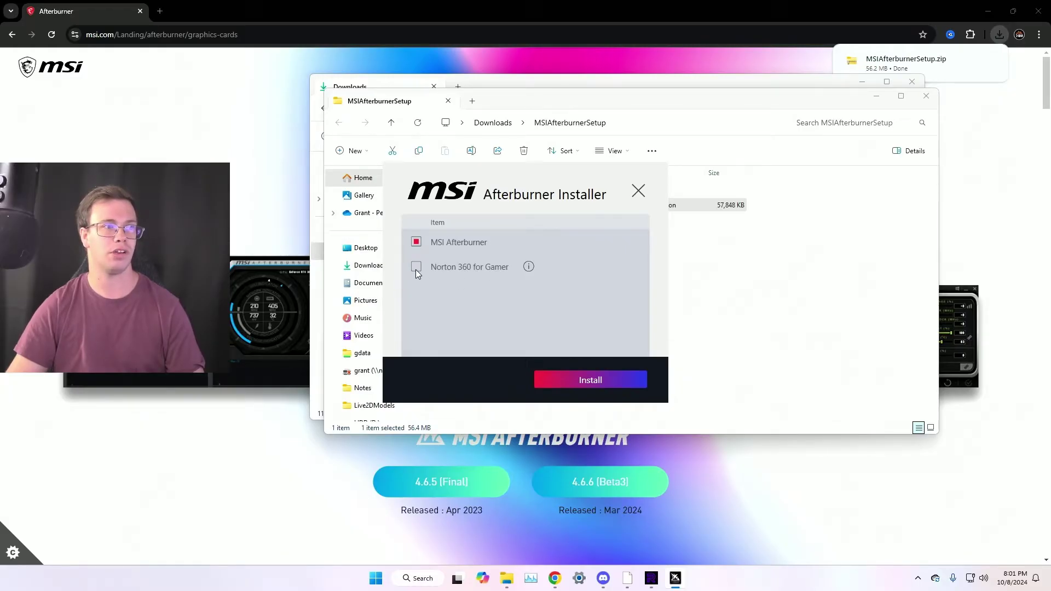
left_click(592, 384)
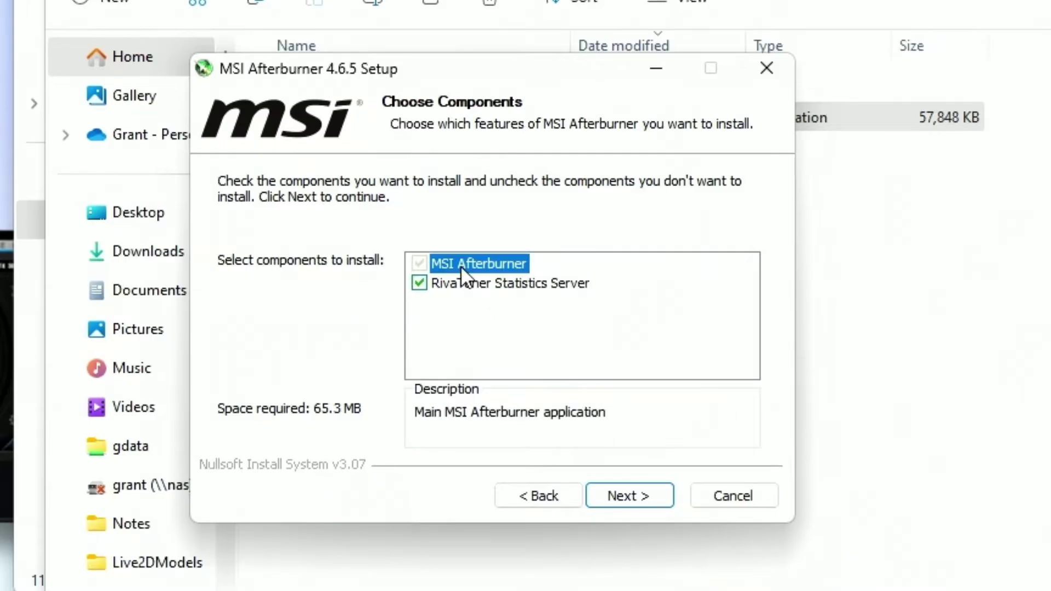
mouse_move(517, 294)
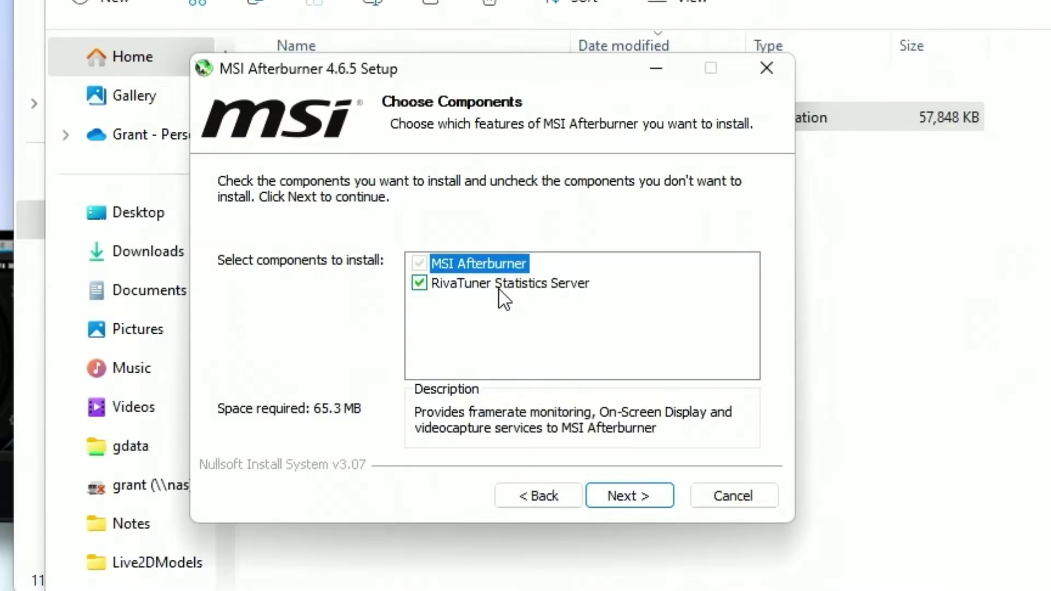
left_click(630, 496)
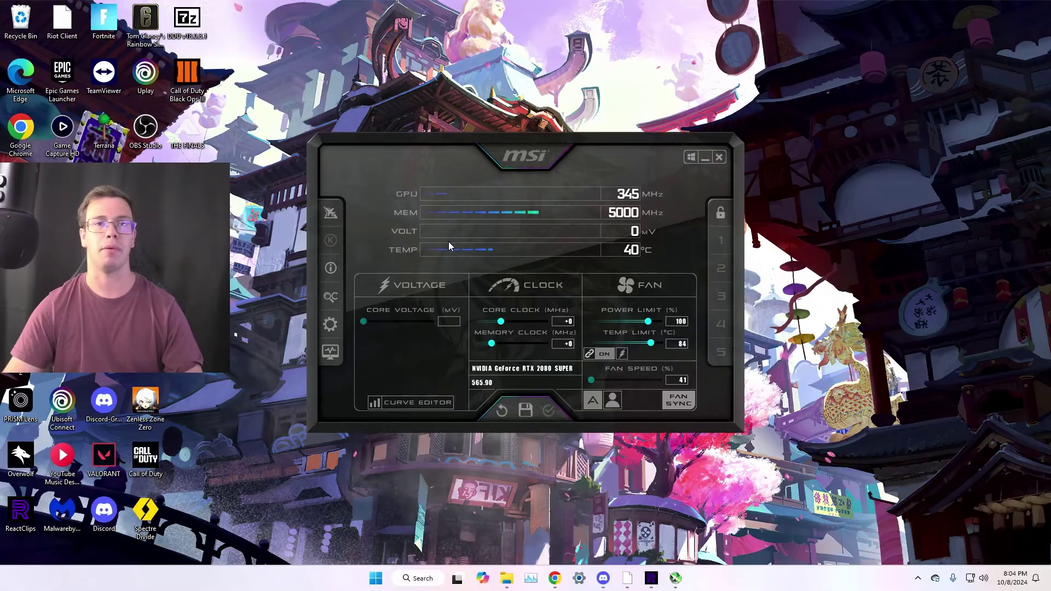
Open Afterburner's properties and move the window so the Monitoring tab's GPU temperature settings show.
left_click(330, 324)
left_click_drag(451, 151, 542, 23)
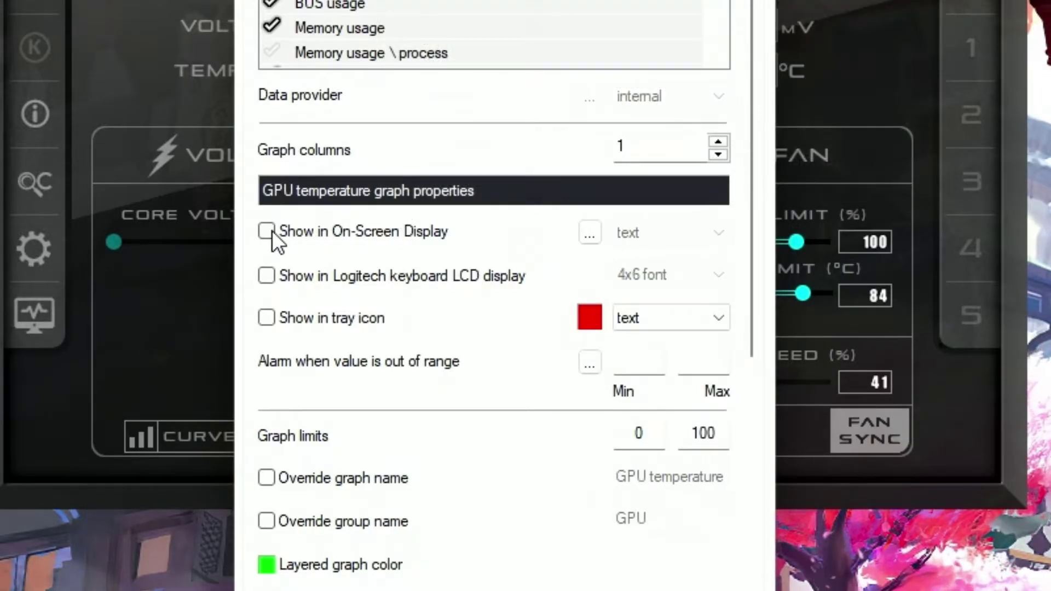
Show GPU temperature in the On-Screen Display under group name '2080 Super' and apply.
left_click(271, 232)
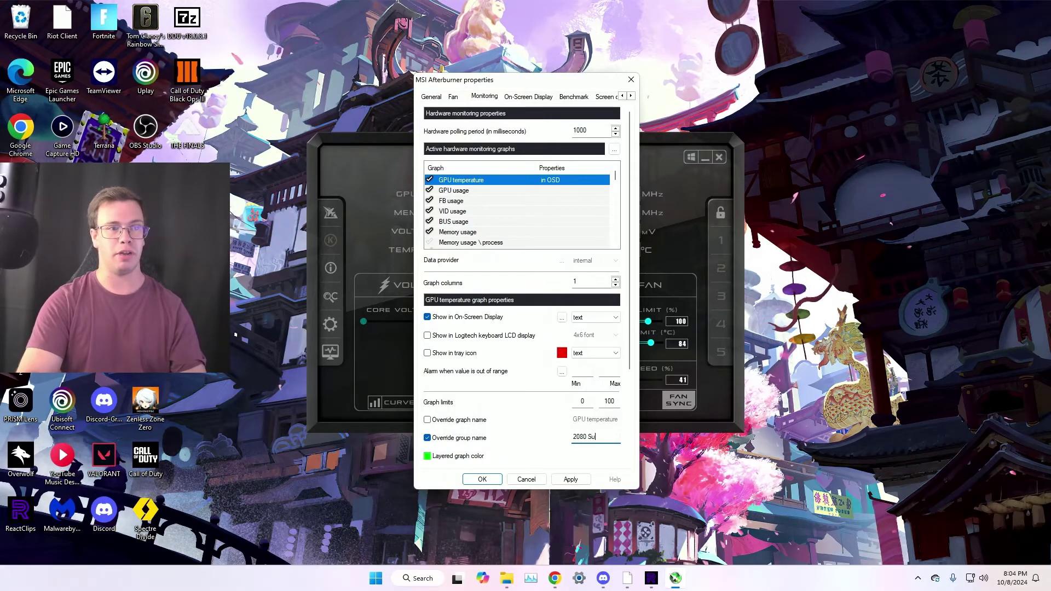
type("r")
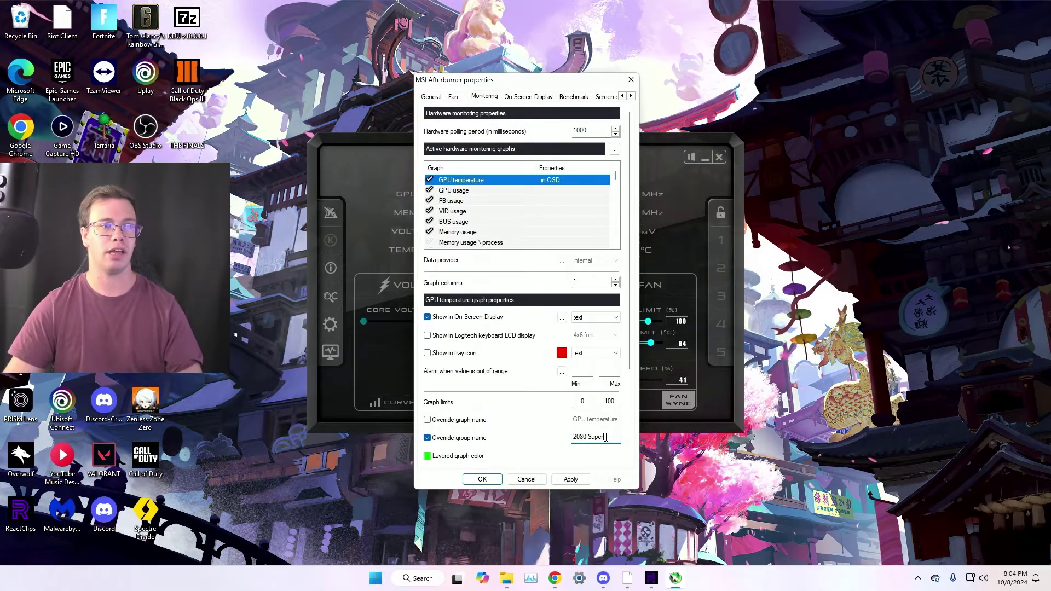
key("ctrl+a")
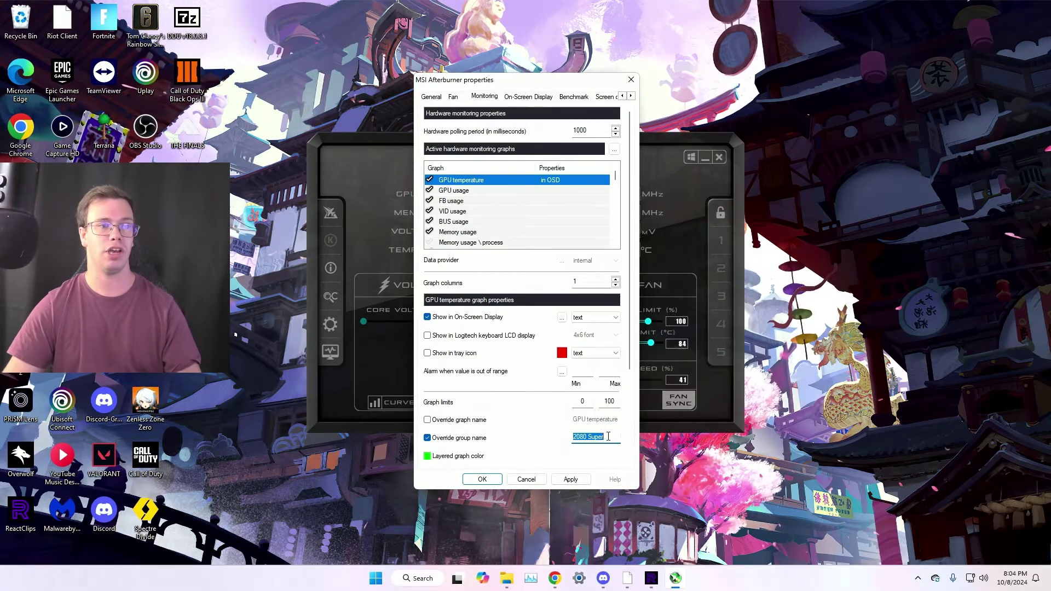
left_click(571, 479)
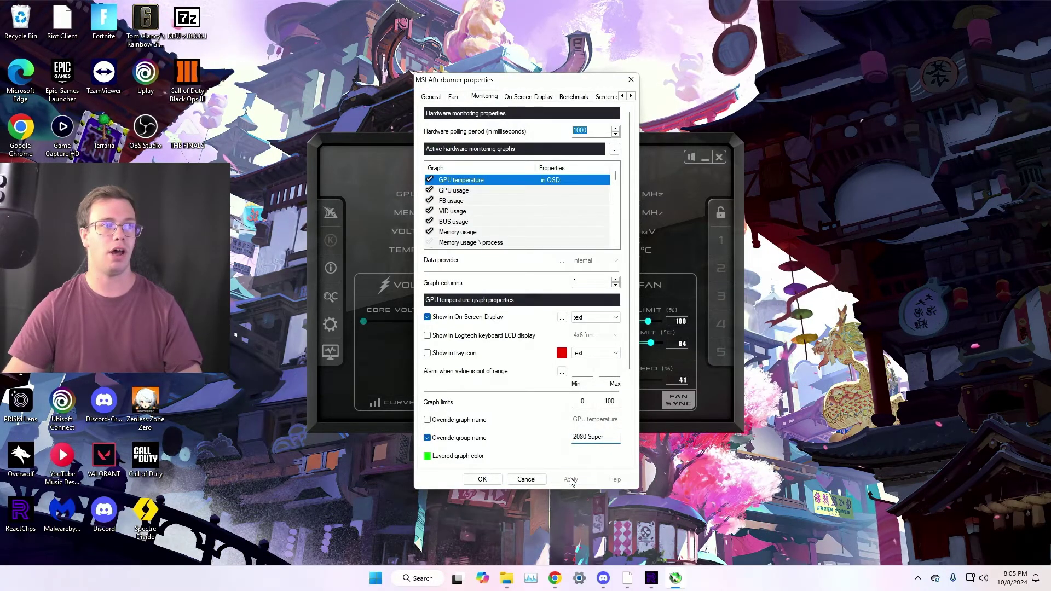
Show GPU usage in the OSD with the '2080 Super' group name, then add FB usage.
left_click(504, 190)
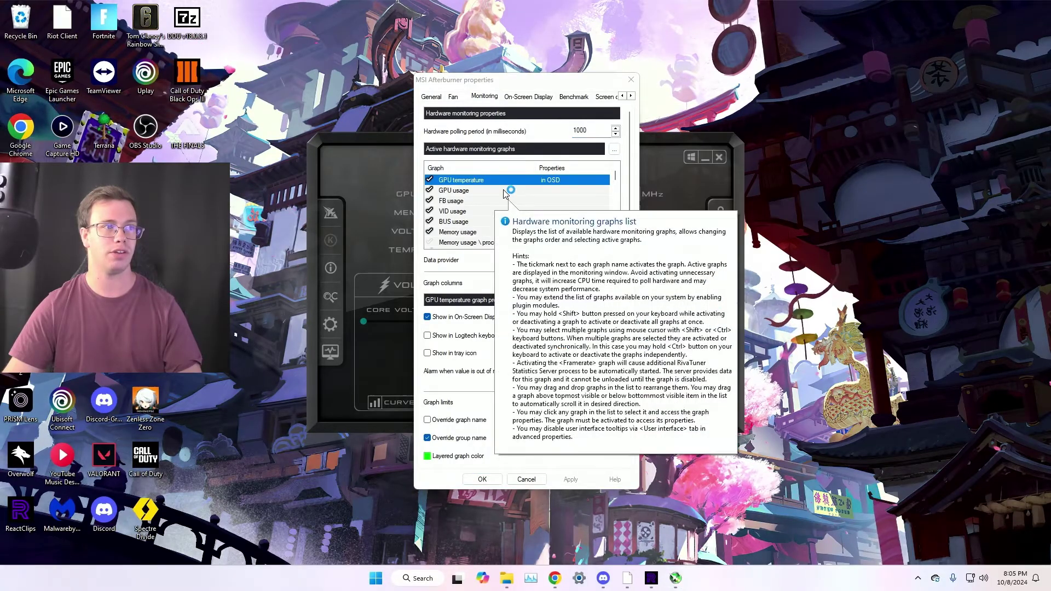
left_click(449, 439)
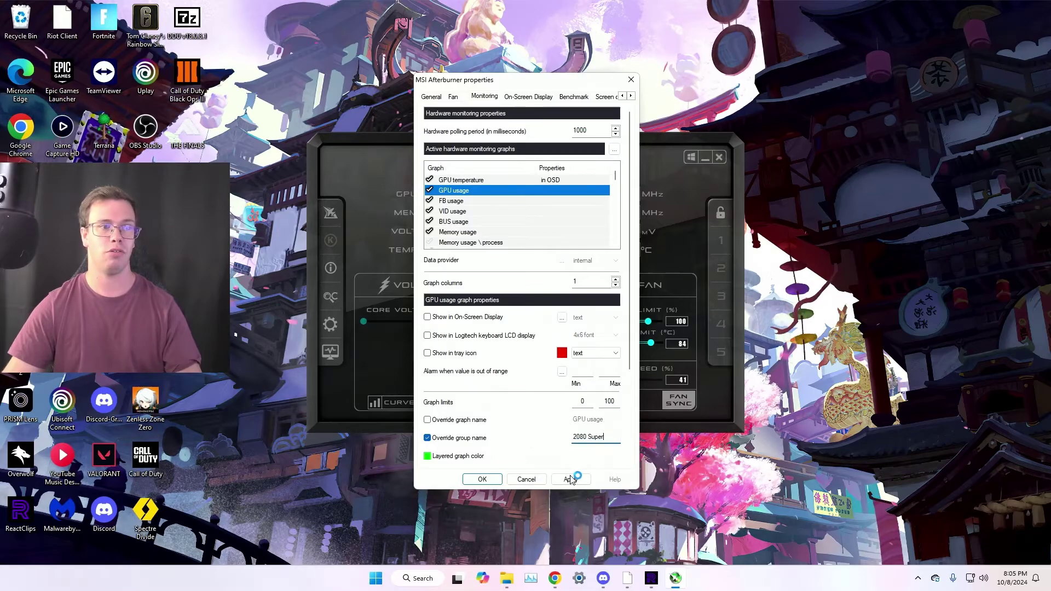
left_click(452, 201)
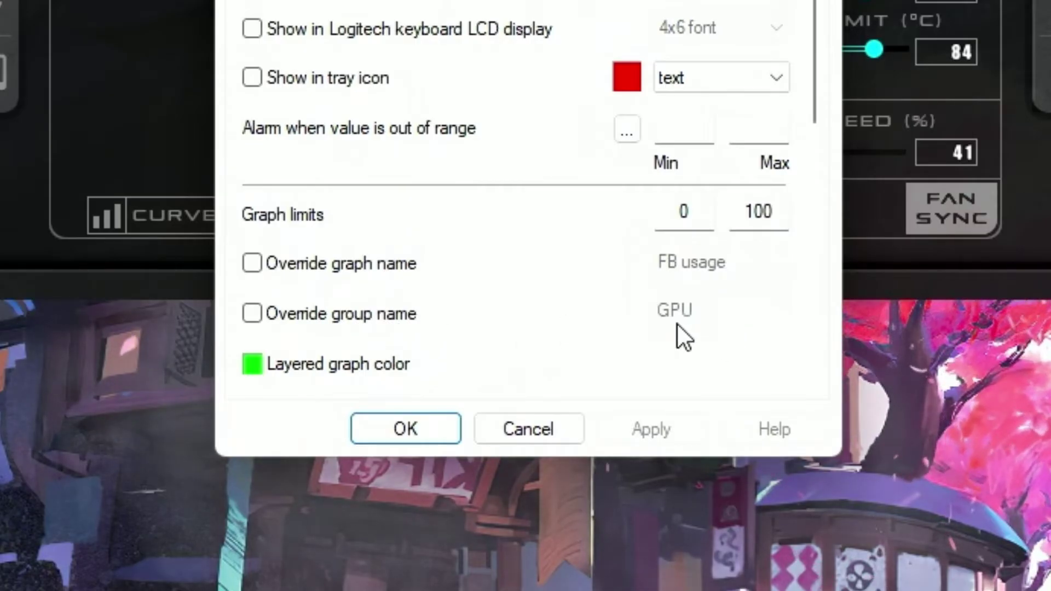
key("Down")
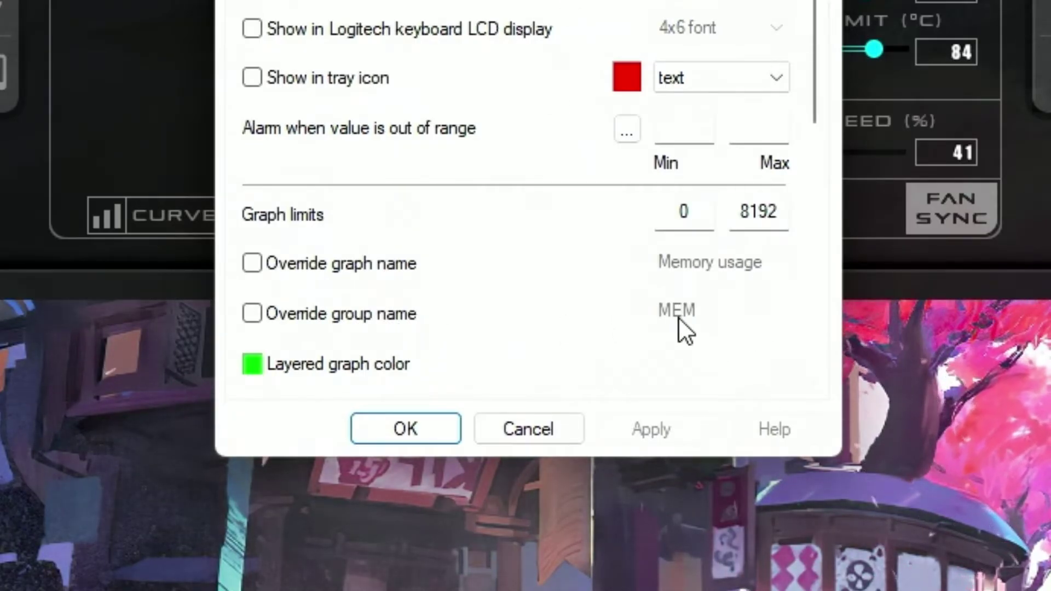
left_click(491, 191)
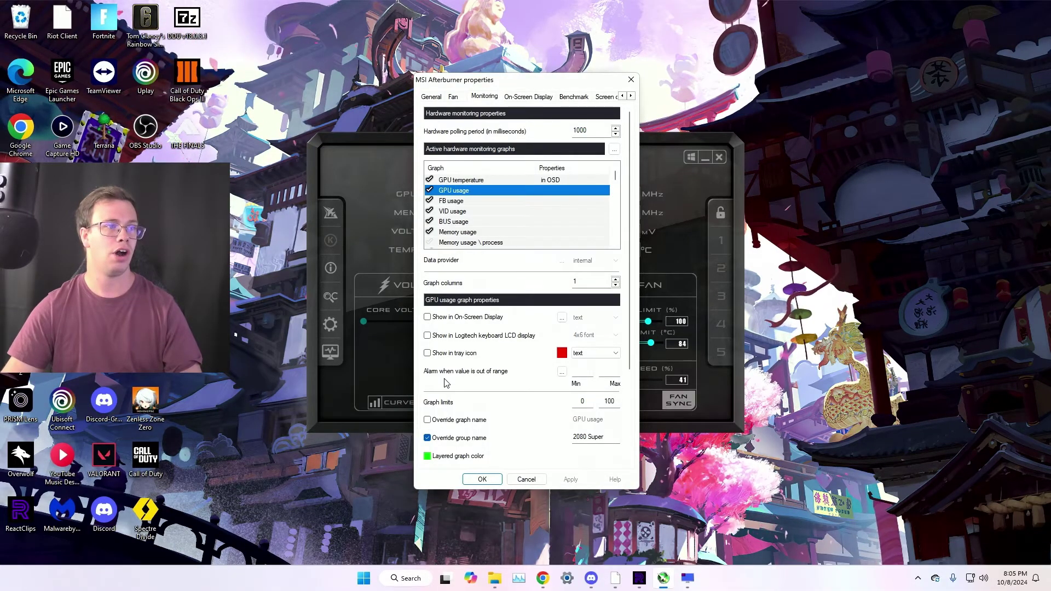
left_click(427, 317)
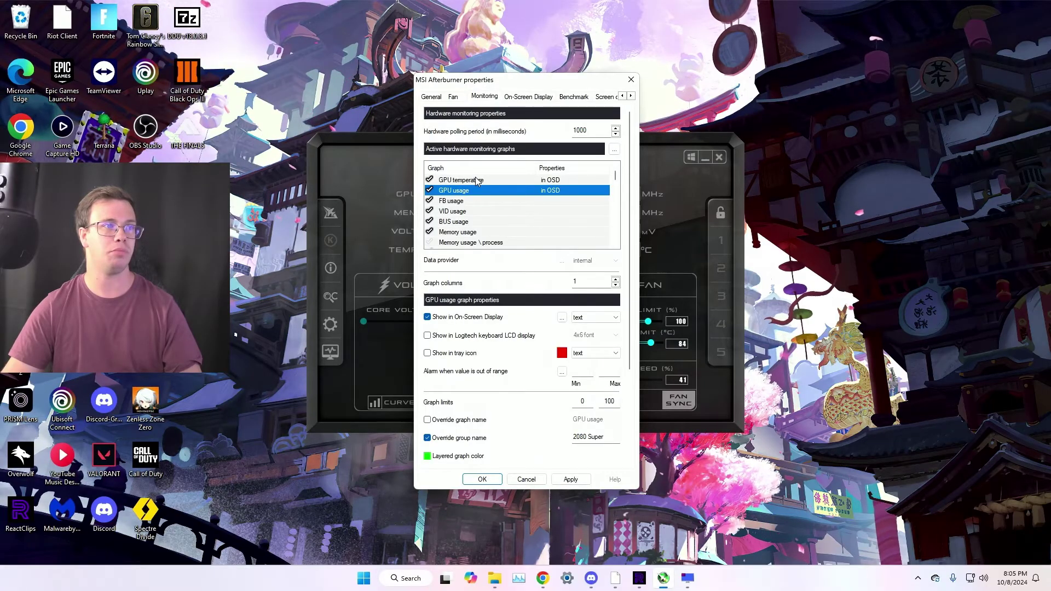
mouse_move(477, 181)
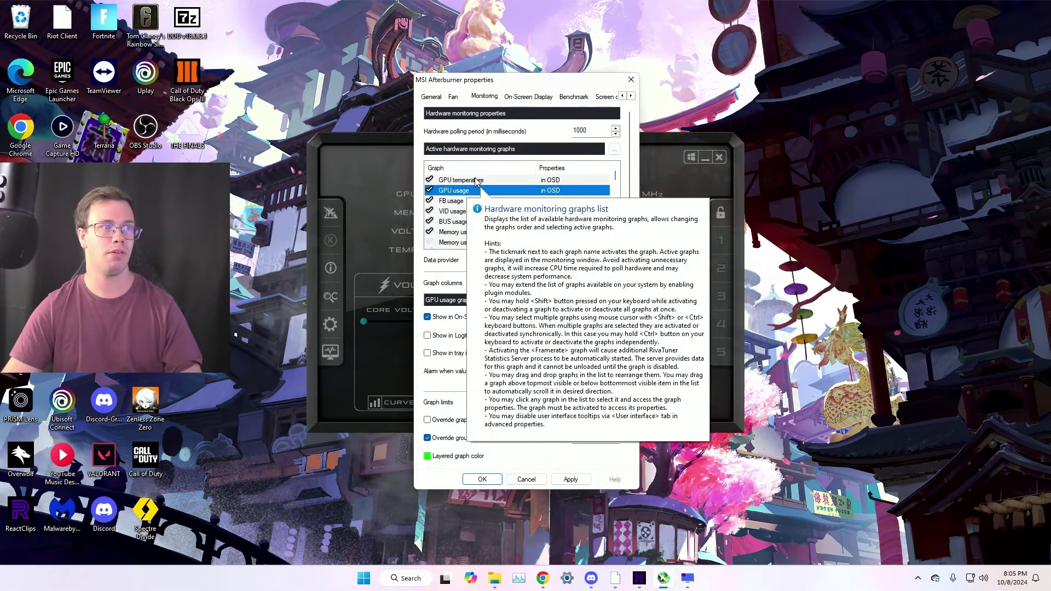
left_click(478, 201)
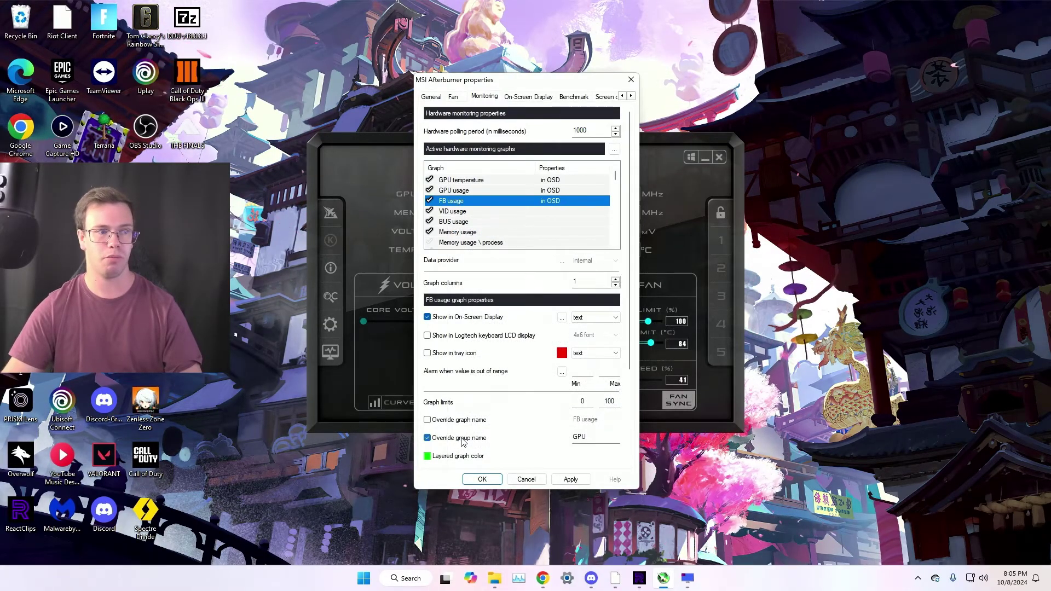
Add VID and BUS usage to the overlay, enabling a custom group name for BUS usage.
left_click(489, 211)
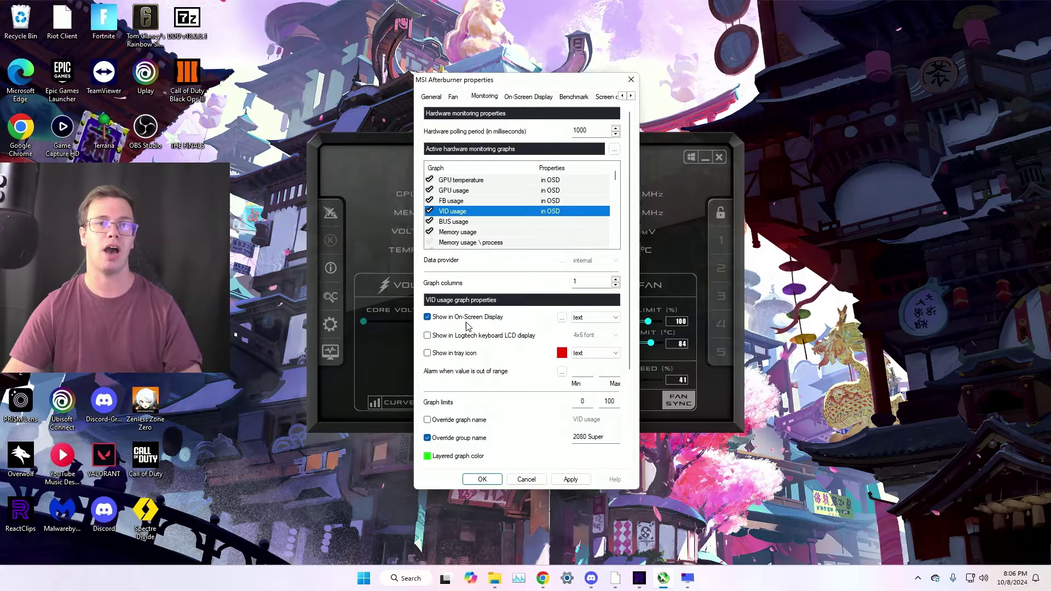
left_click(480, 221)
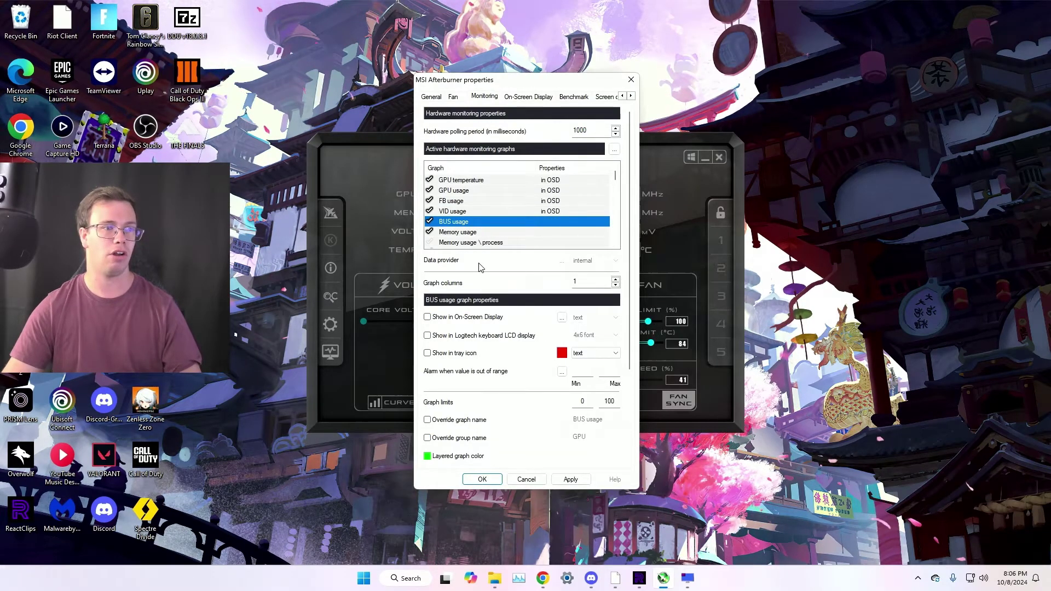
left_click(466, 441)
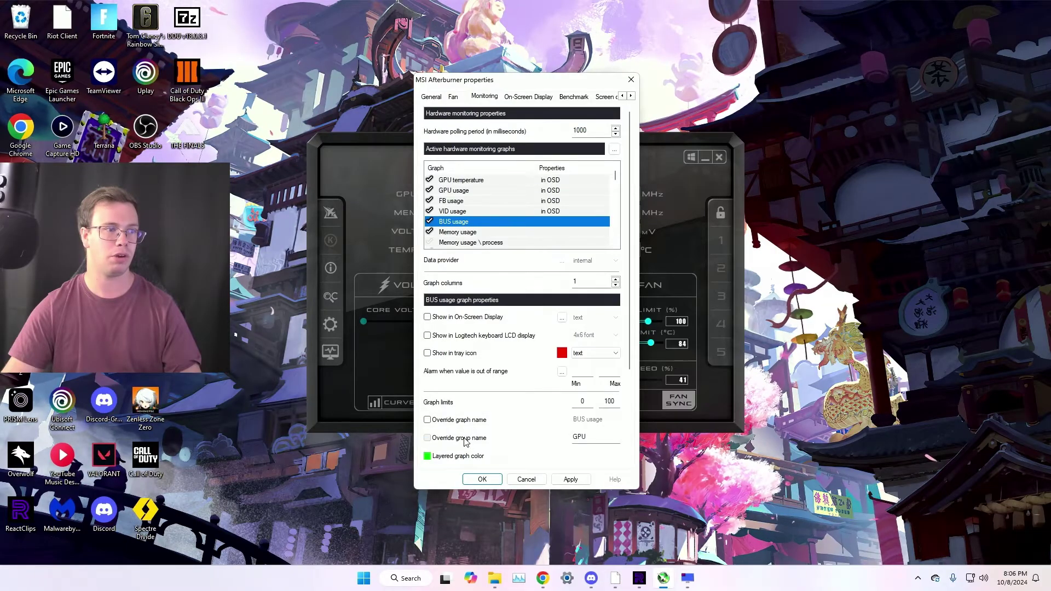
Rename the Memory usage overlay group to 'VRAM' and give Core clock the '2080 Super' group.
left_click(458, 232)
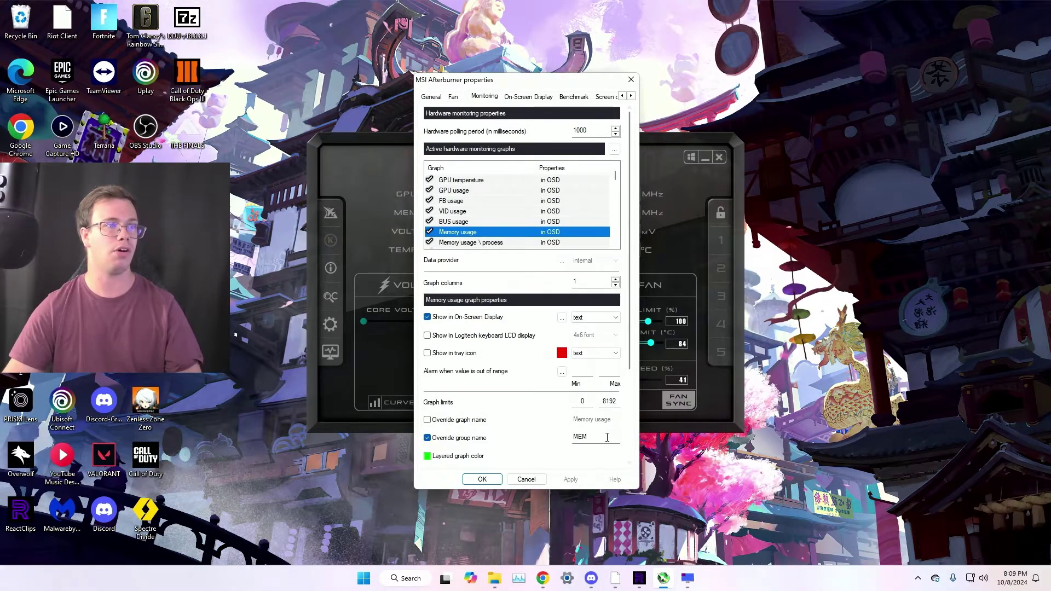
double_click(605, 436)
type("VRAM")
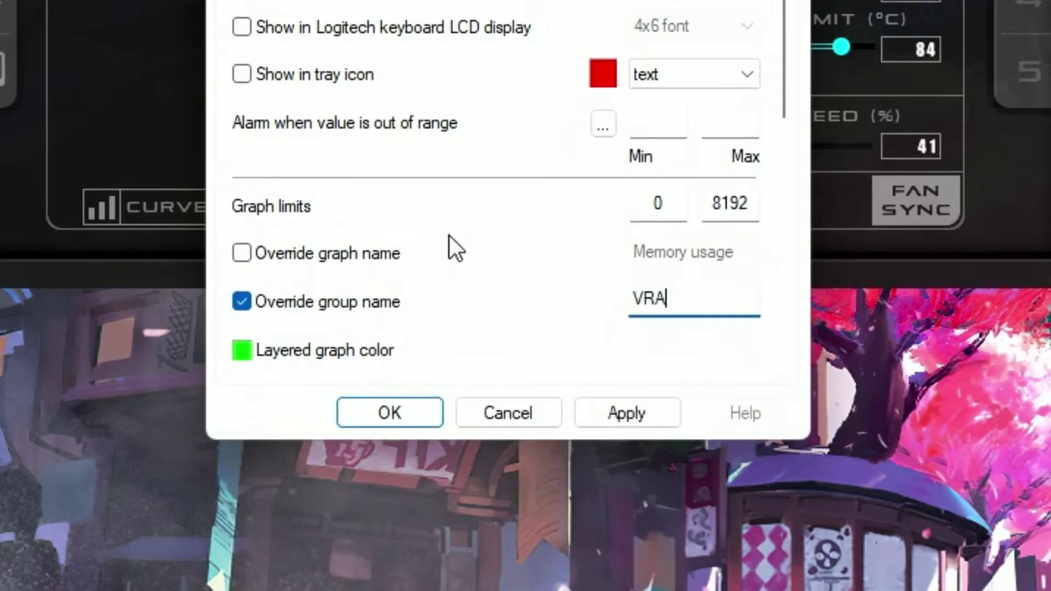
key("ctrl+a")
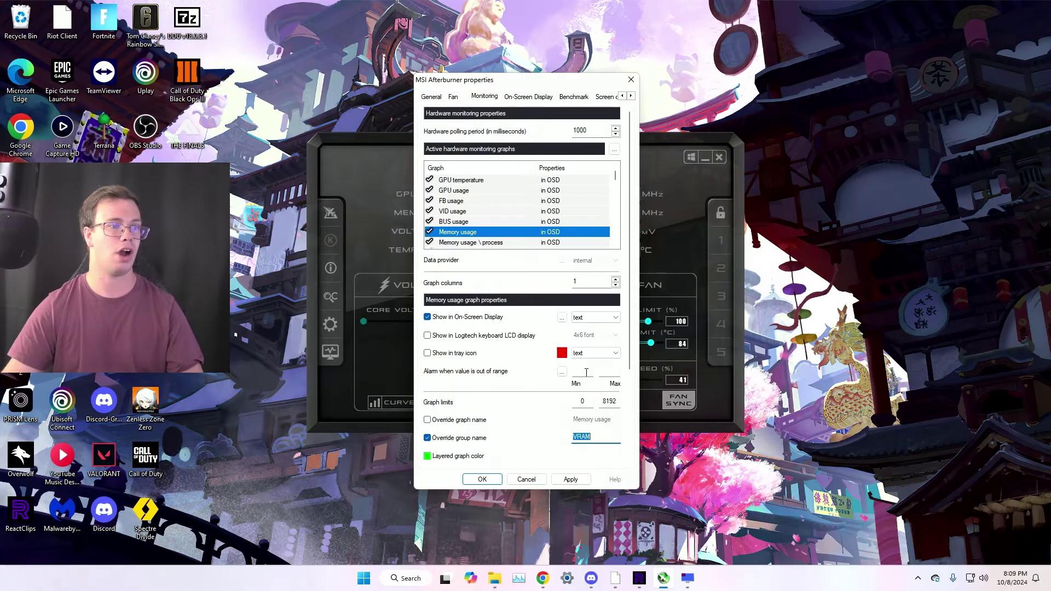
left_click(471, 242)
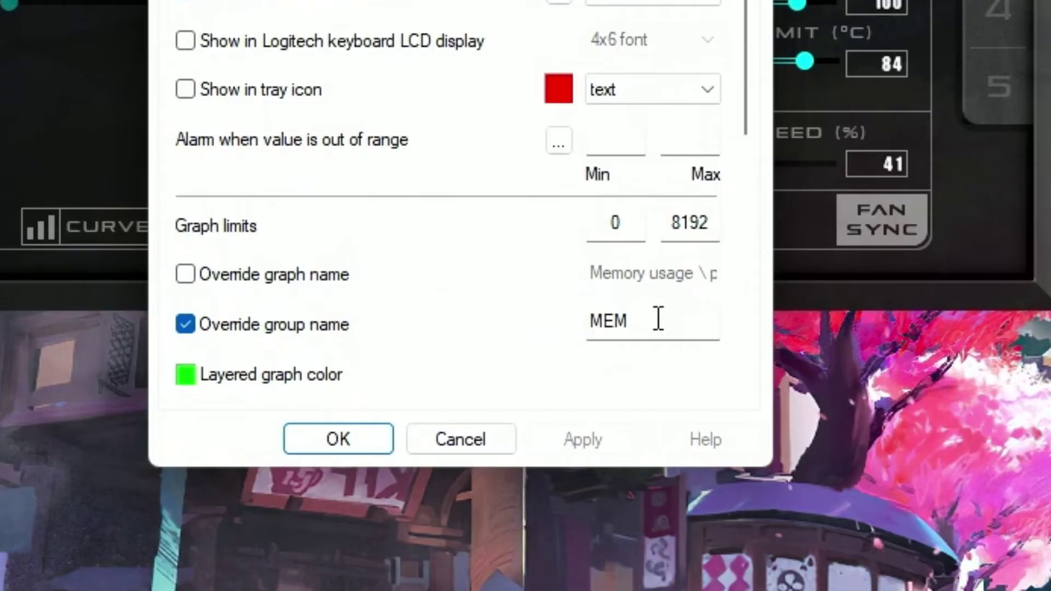
double_click(598, 436)
key("Down")
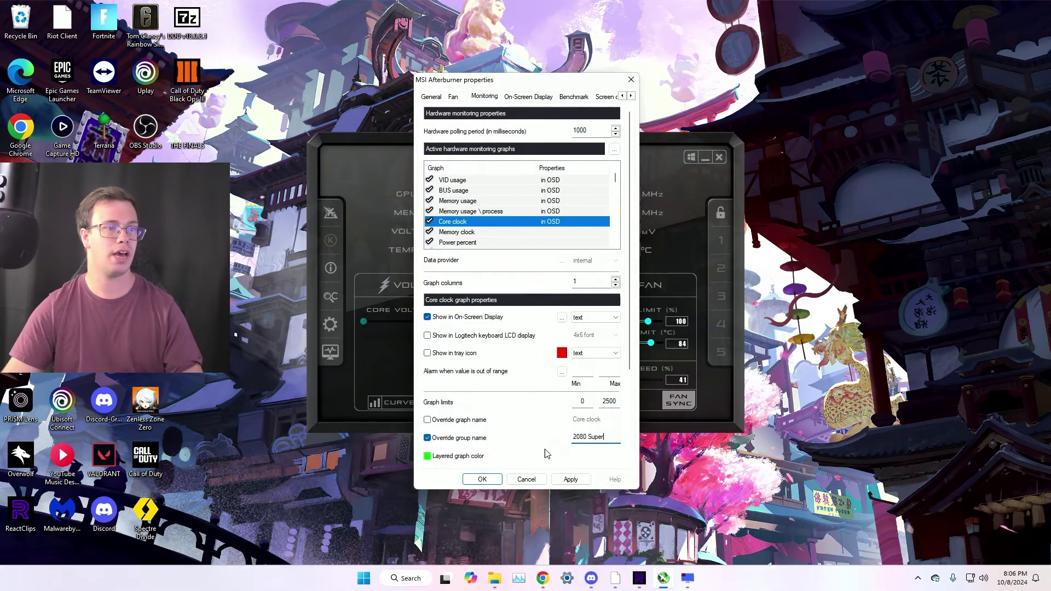
Stop monitoring Fan speed, Fan tachometer, and the Temp, Power, Voltage and No load limit graphs.
left_click(462, 231)
scroll(462, 235, "down", 1)
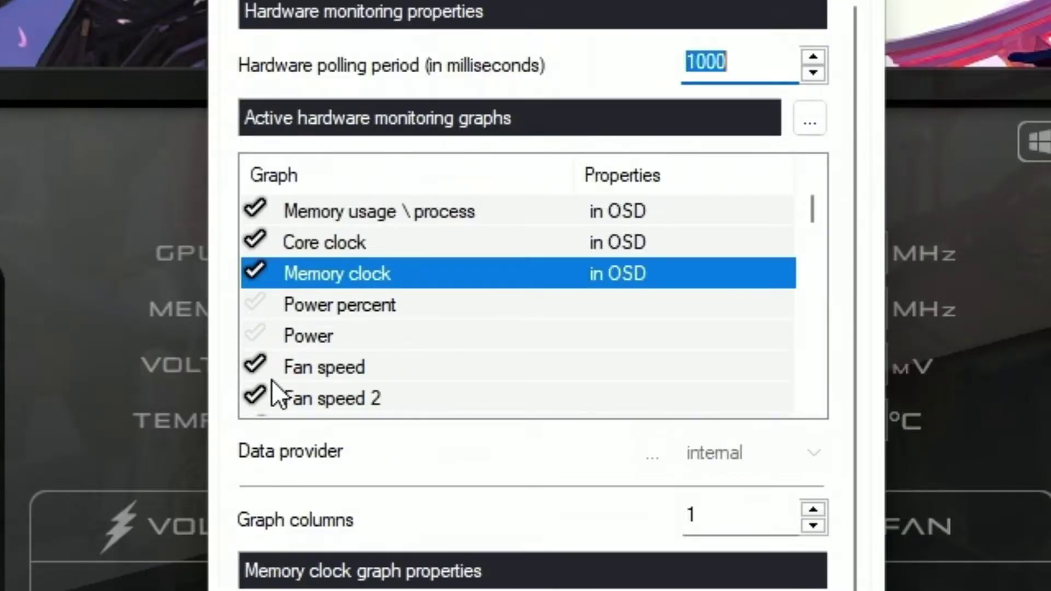
left_click(256, 367)
left_click(261, 395)
scroll(278, 384, "down", 1)
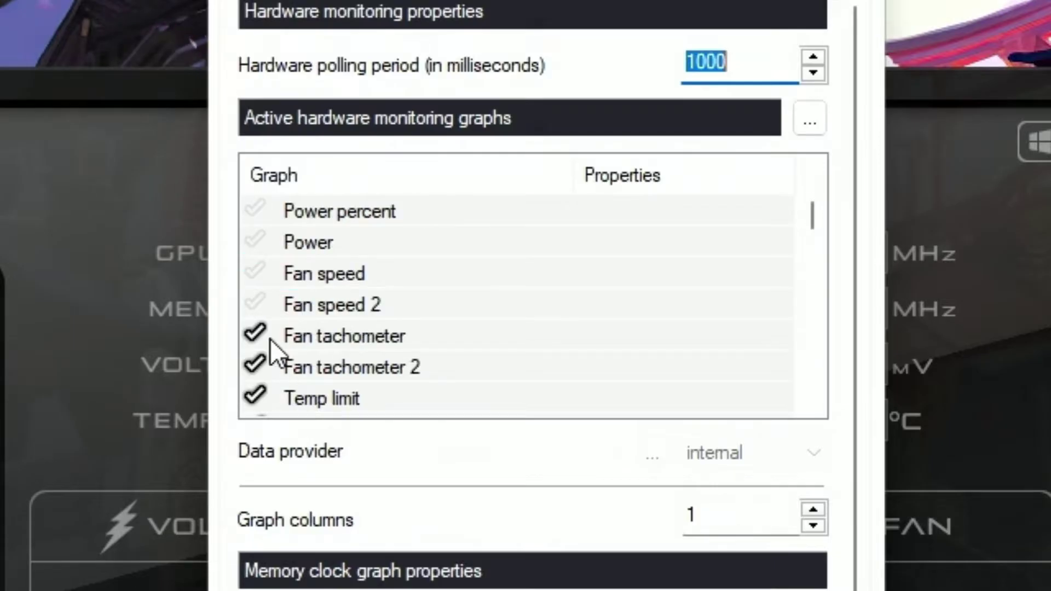
left_click(257, 335)
left_click(257, 366)
scroll(330, 361, "down", 1)
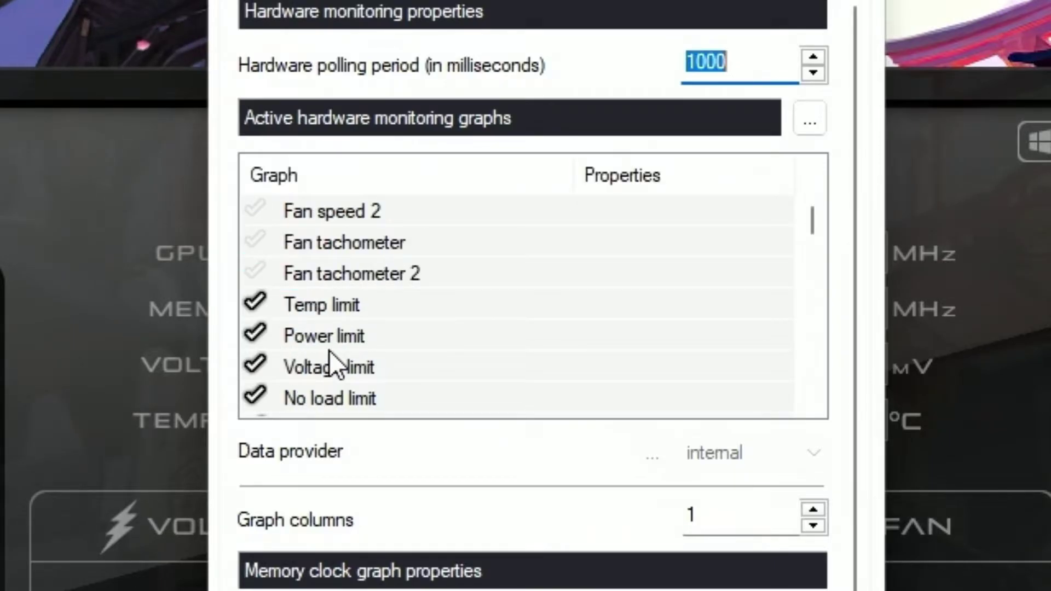
left_click(255, 302)
left_click(260, 329)
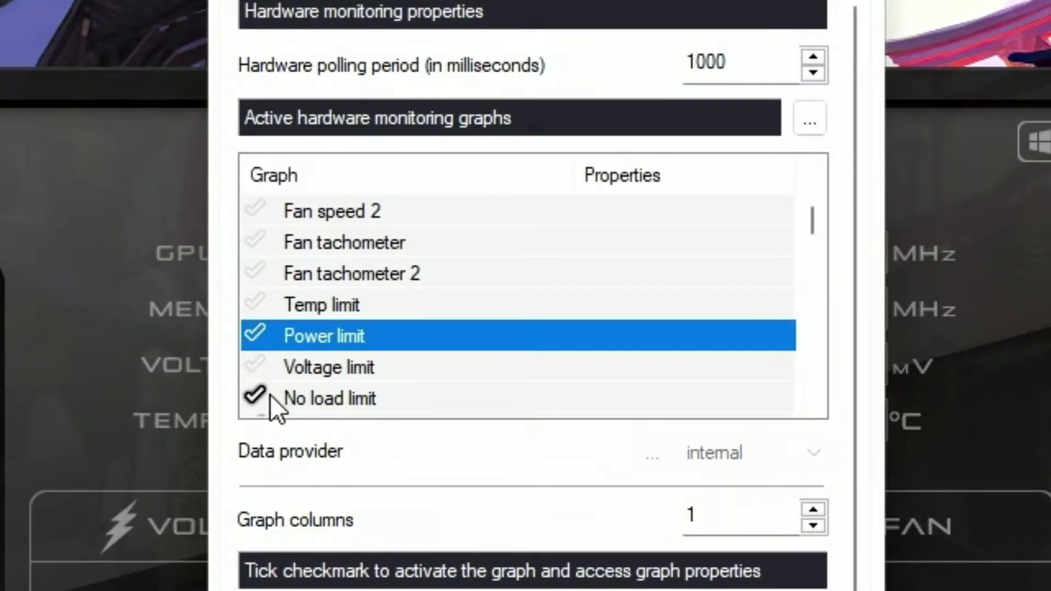
left_click(272, 395)
scroll(285, 390, "down", 1)
left_click(261, 314)
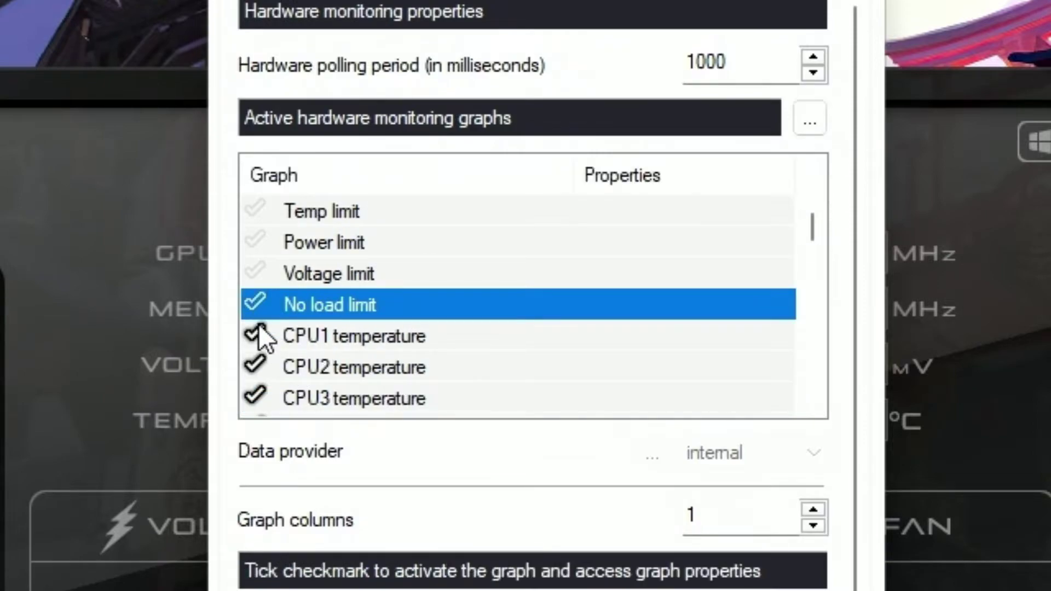
Untick the per-core CPU1–CPU16 temperature graphs and select the overall CPU temperature graph.
left_click(255, 366)
scroll(261, 343, "down", 1)
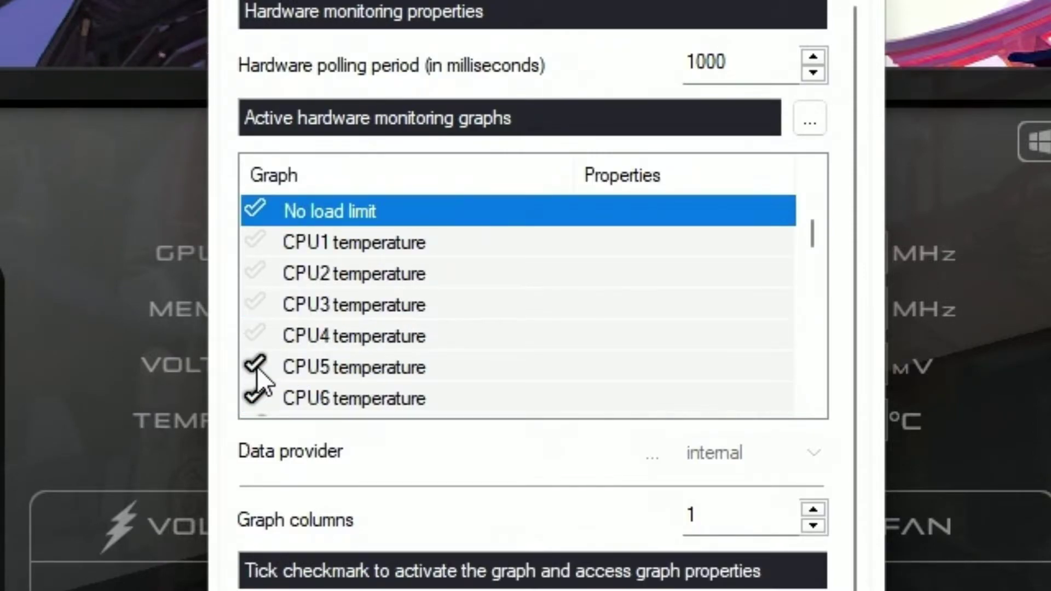
scroll(265, 370, "down", 1)
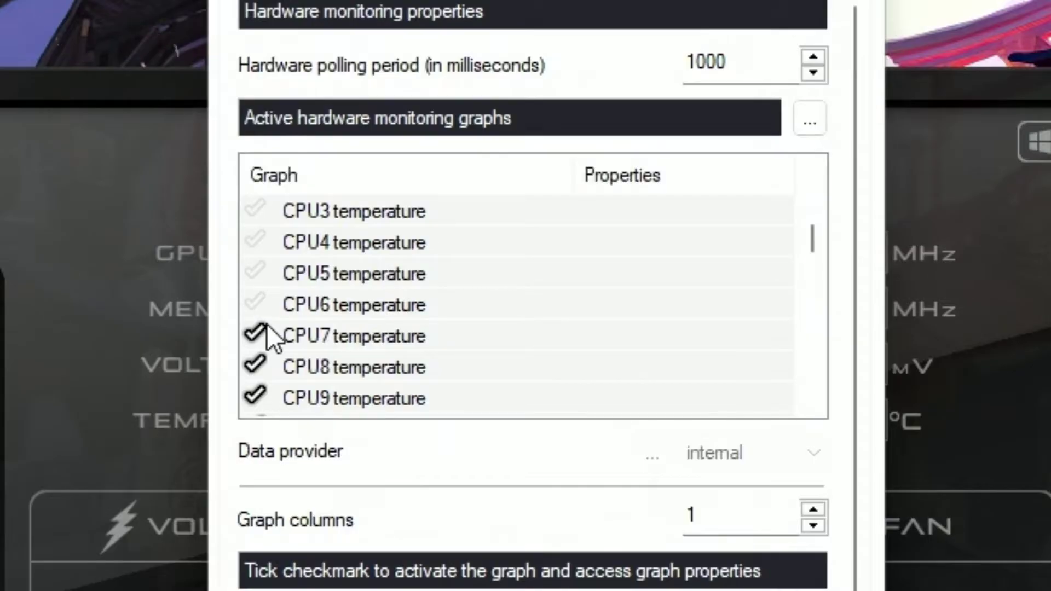
scroll(258, 366, "down", 1)
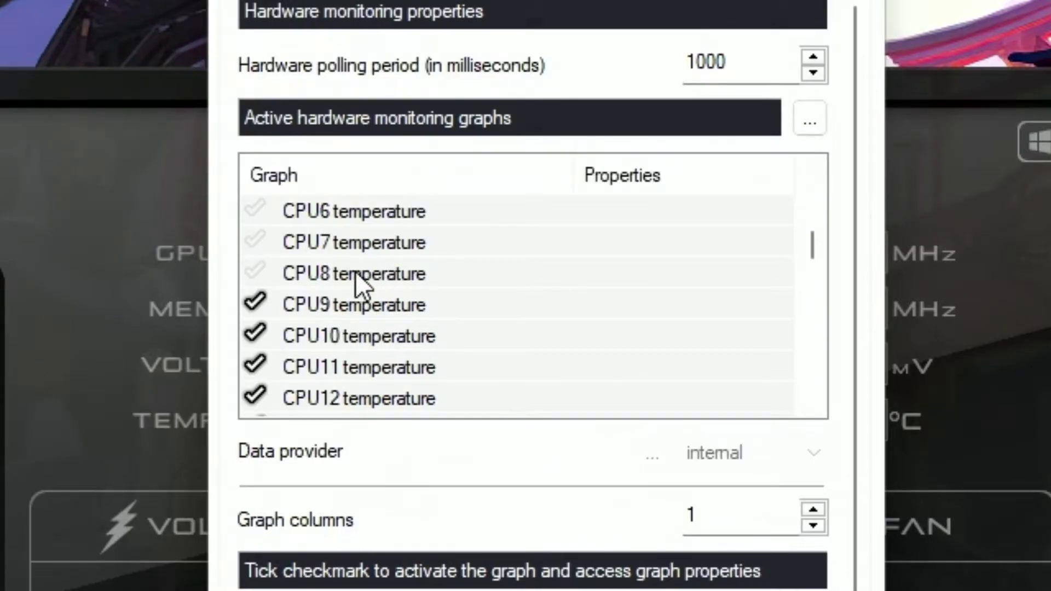
left_click(255, 335)
scroll(269, 331, "down", 1)
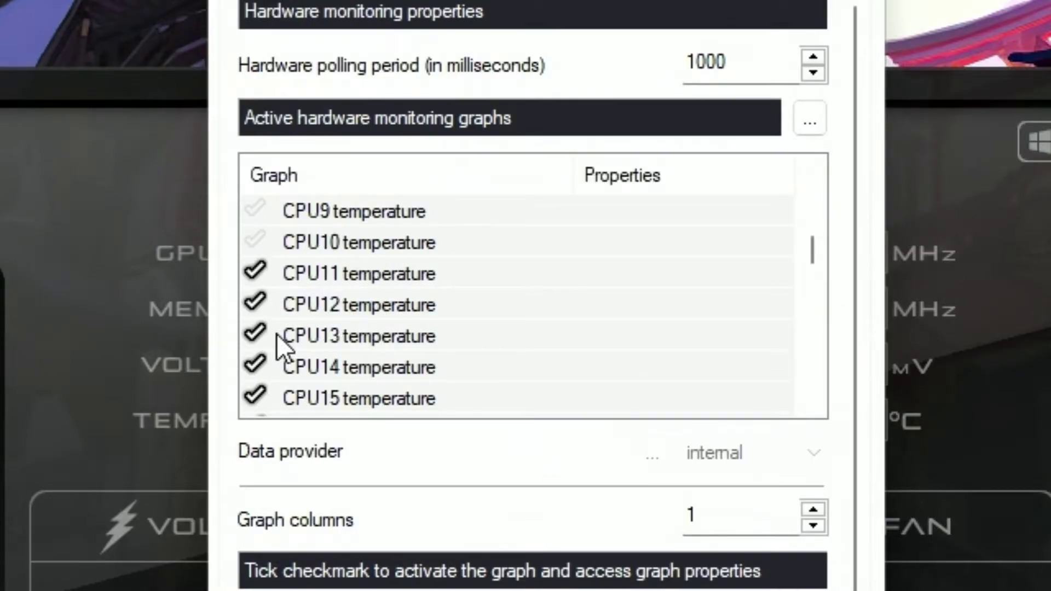
left_click(256, 304)
left_click(255, 335)
scroll(264, 278, "down", 1)
left_click(255, 335)
left_click(350, 367)
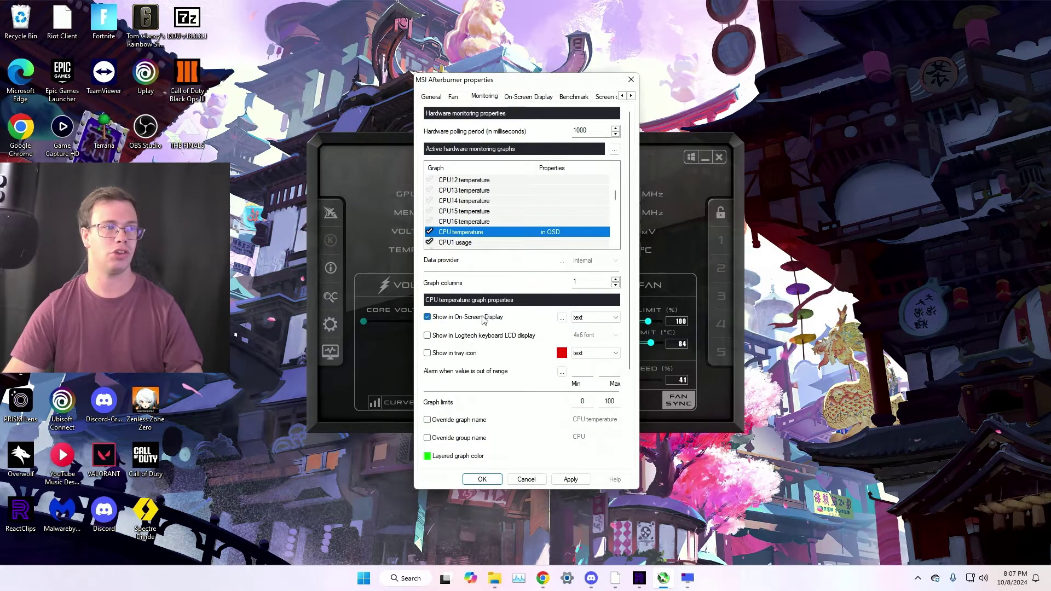
Group CPU temperature under '5700G' and drop the CPU6 usage graph from monitoring.
left_click(442, 438)
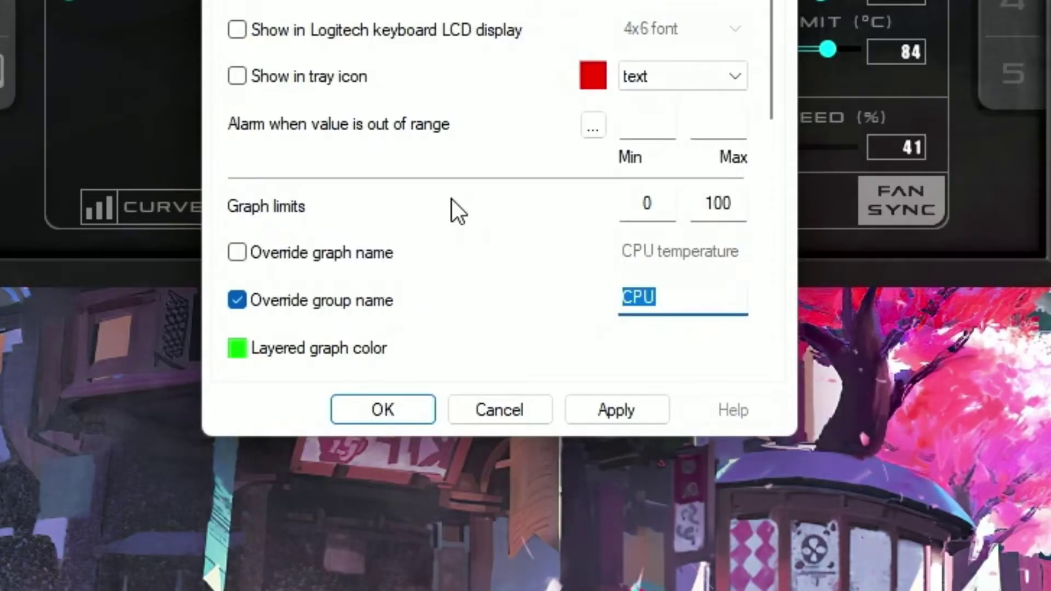
type("5700")
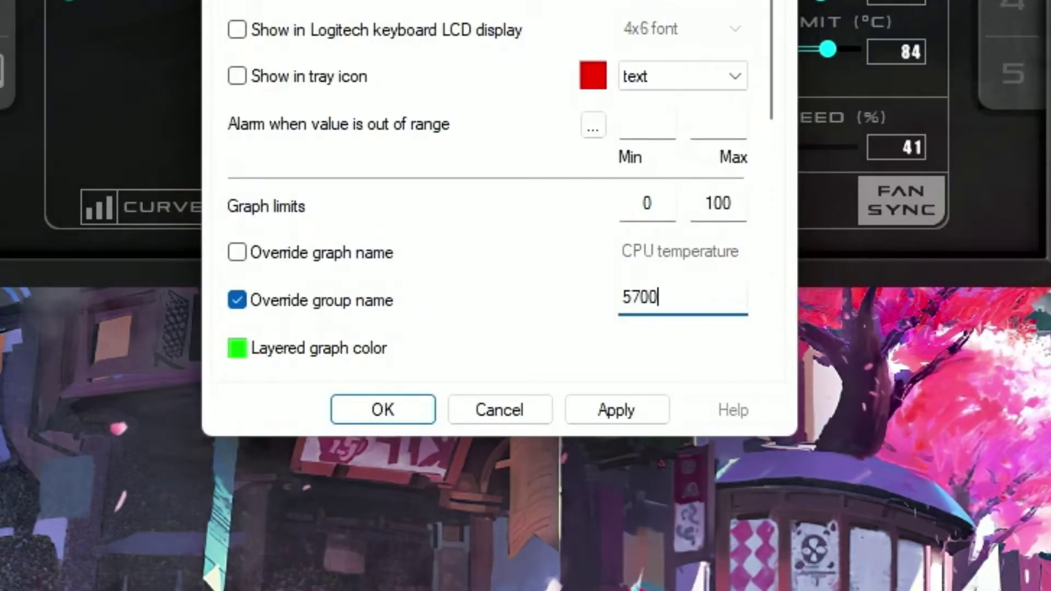
type("G")
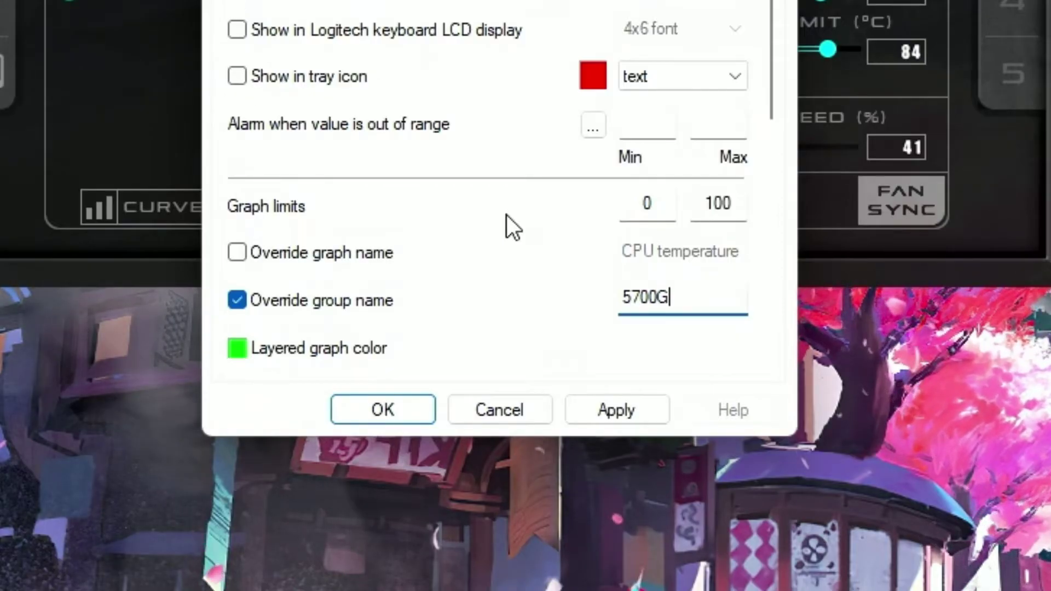
key("ctrl+a")
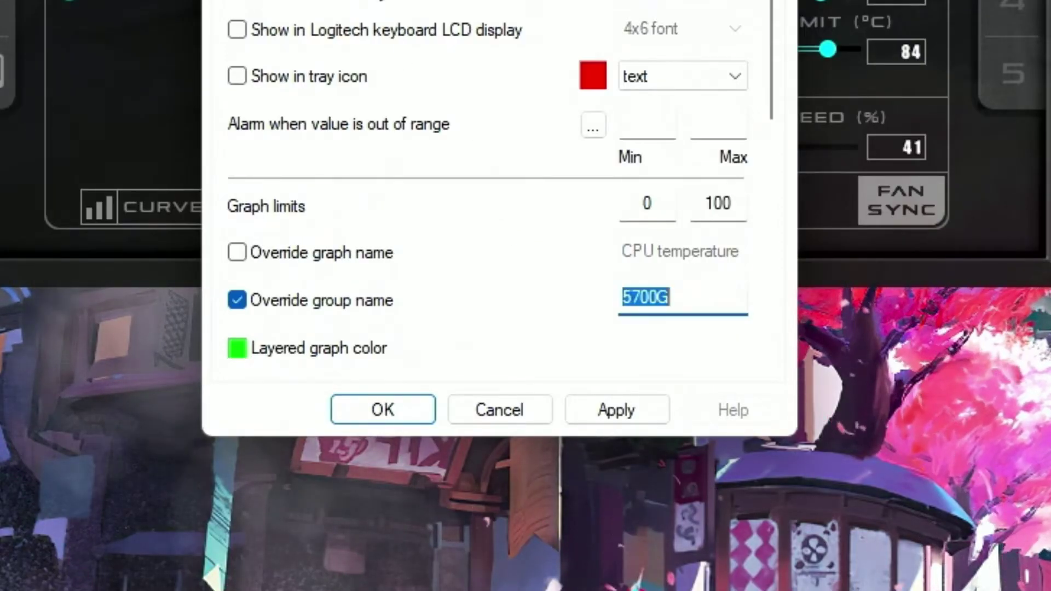
left_click(438, 211)
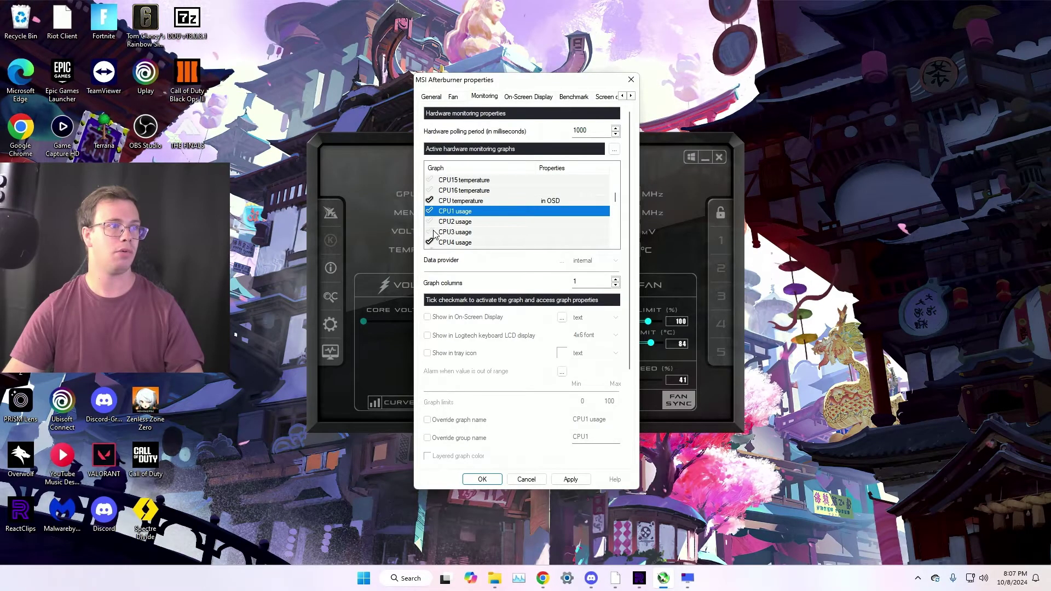
scroll(466, 235, "down", 1)
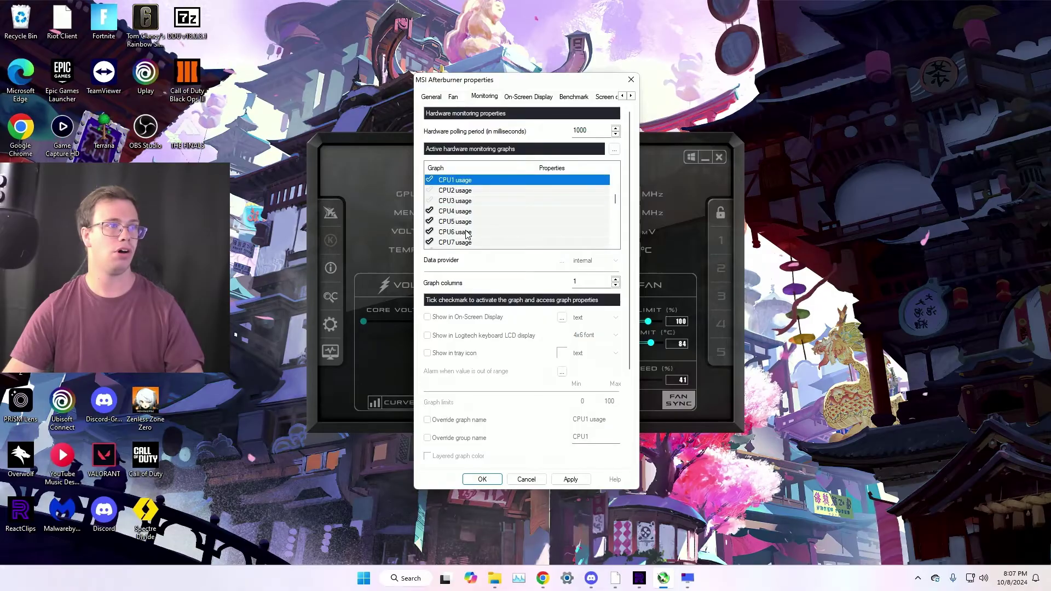
left_click(429, 232)
scroll(462, 235, "down", 1)
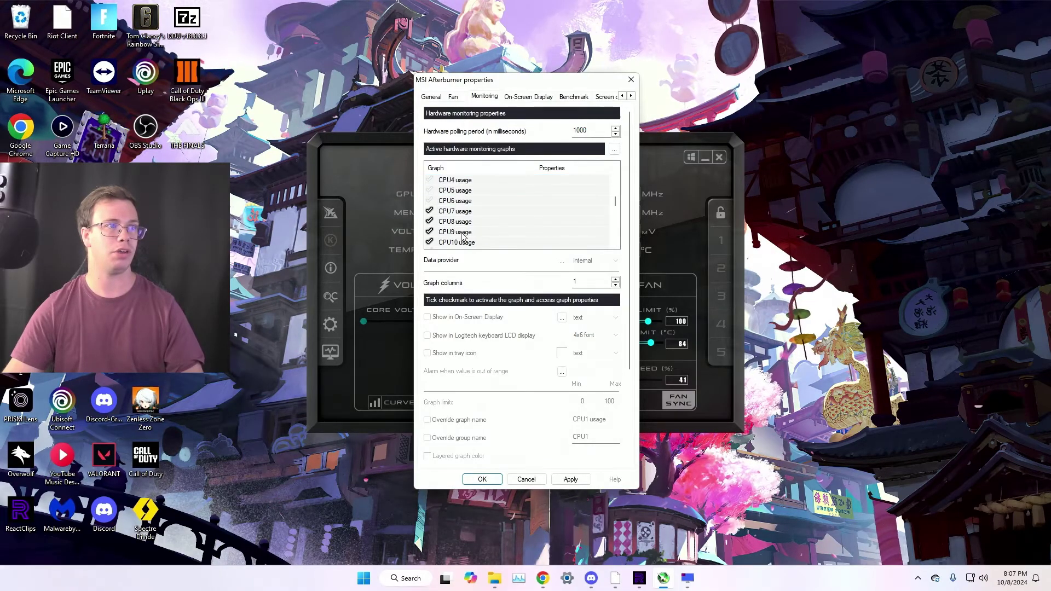
scroll(438, 230, "down", 3)
left_click(455, 221)
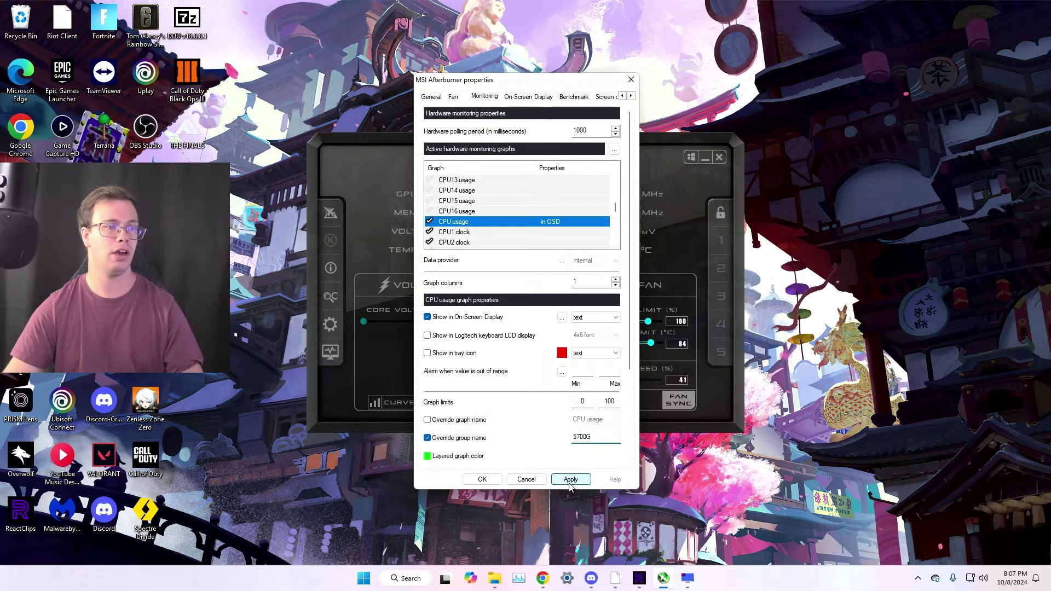
Stop monitoring the CPU1, CPU4, CPU5 and CPU7 clock graphs, keeping the overall CPU clock.
left_click(429, 231)
scroll(438, 213, "down", 1)
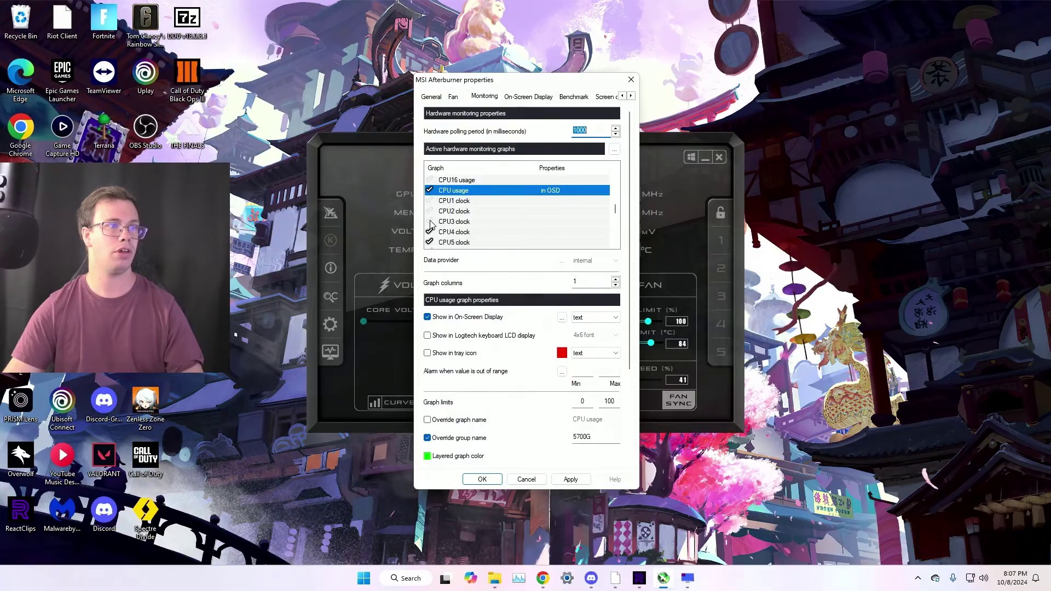
left_click(429, 232)
scroll(438, 225, "down", 1)
left_click(430, 211)
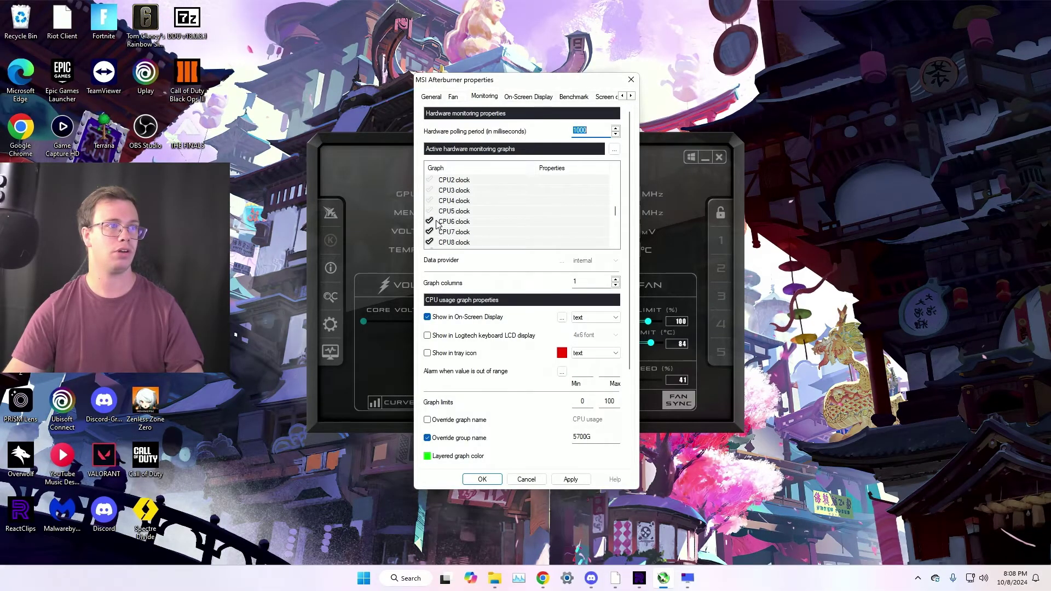
left_click(430, 231)
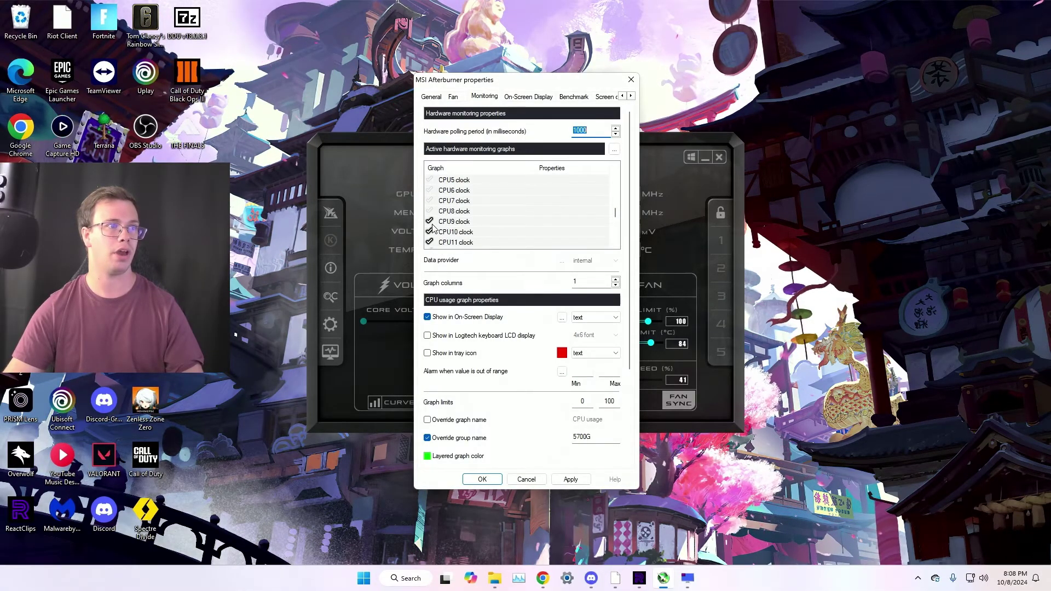
scroll(433, 227, "down", 2)
left_click(453, 242)
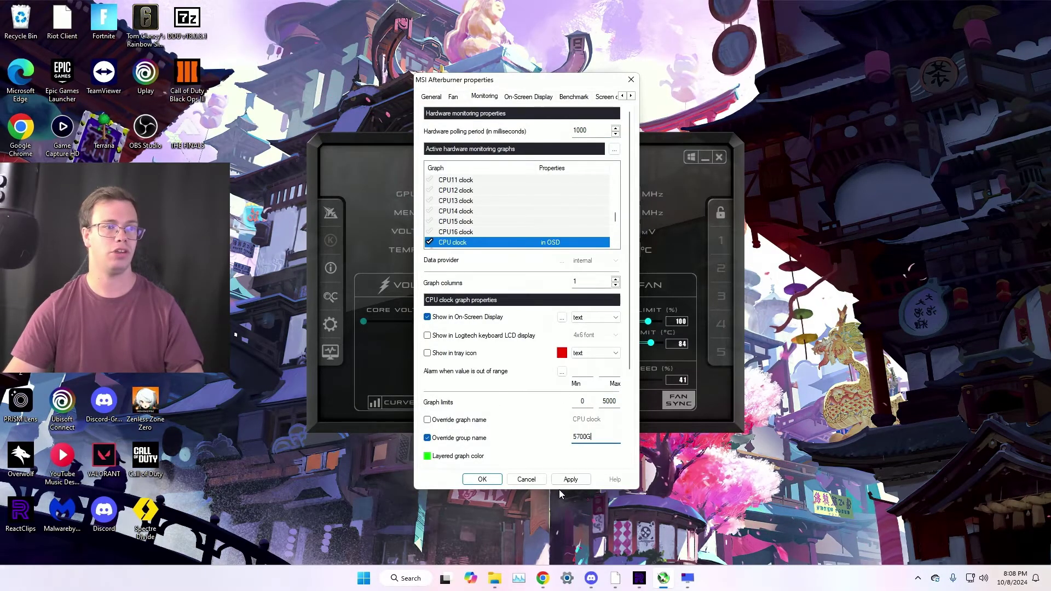
Remove the CPU3, CPU8 and CPU9 power graphs from monitoring.
scroll(493, 230, "down", 1)
left_click(431, 242)
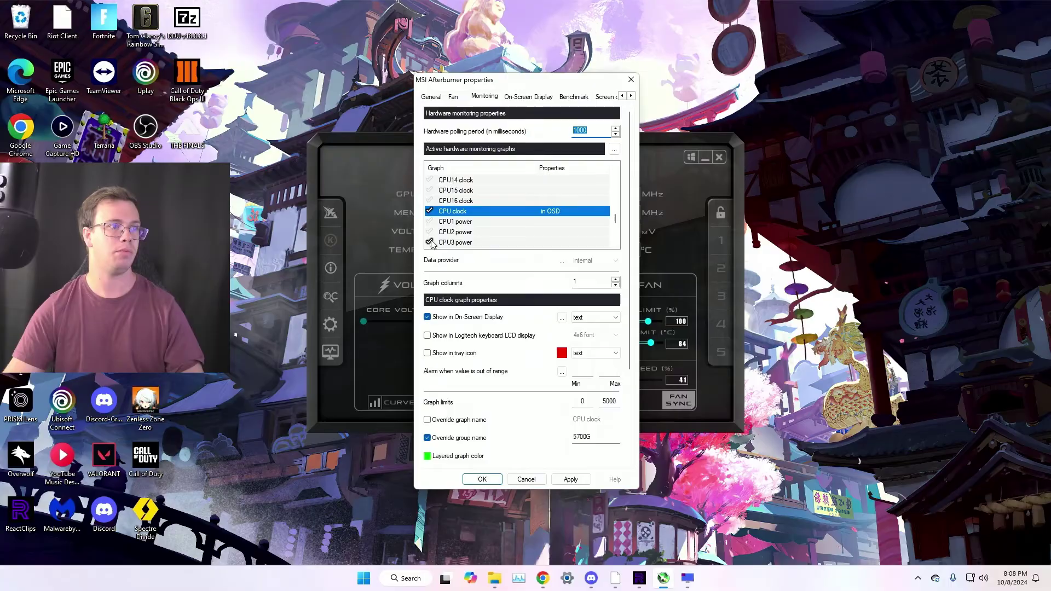
scroll(505, 238, "down", 1)
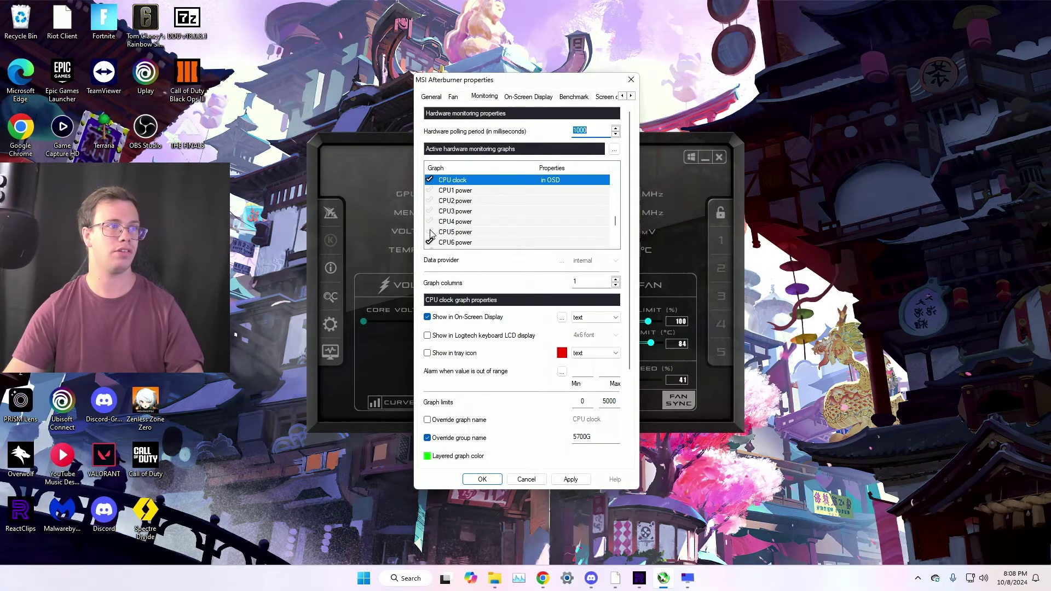
scroll(475, 243, "down", 1)
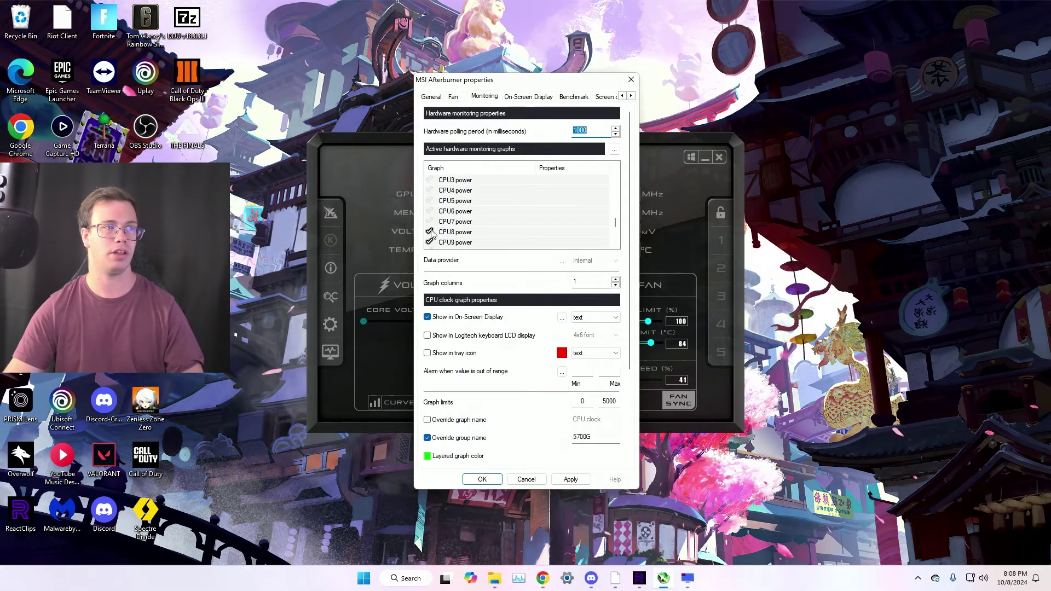
left_click(430, 232)
left_click(430, 242)
scroll(466, 244, "down", 2)
Show total CPU power in the OSD under group name '5700G' and apply.
left_click(460, 232)
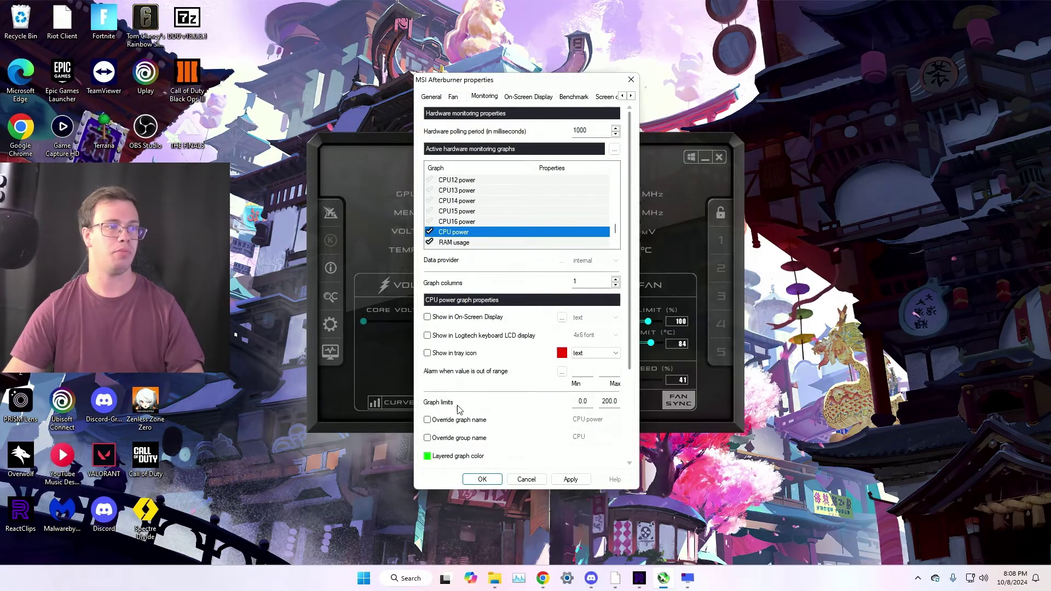
left_click(427, 317)
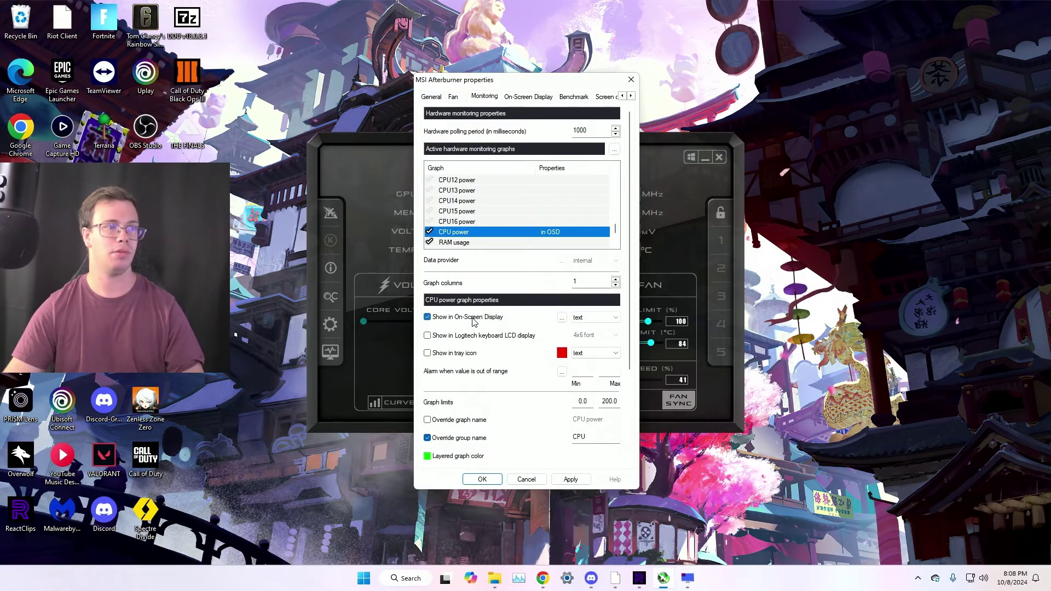
double_click(579, 437)
type("5700G")
left_click(568, 480)
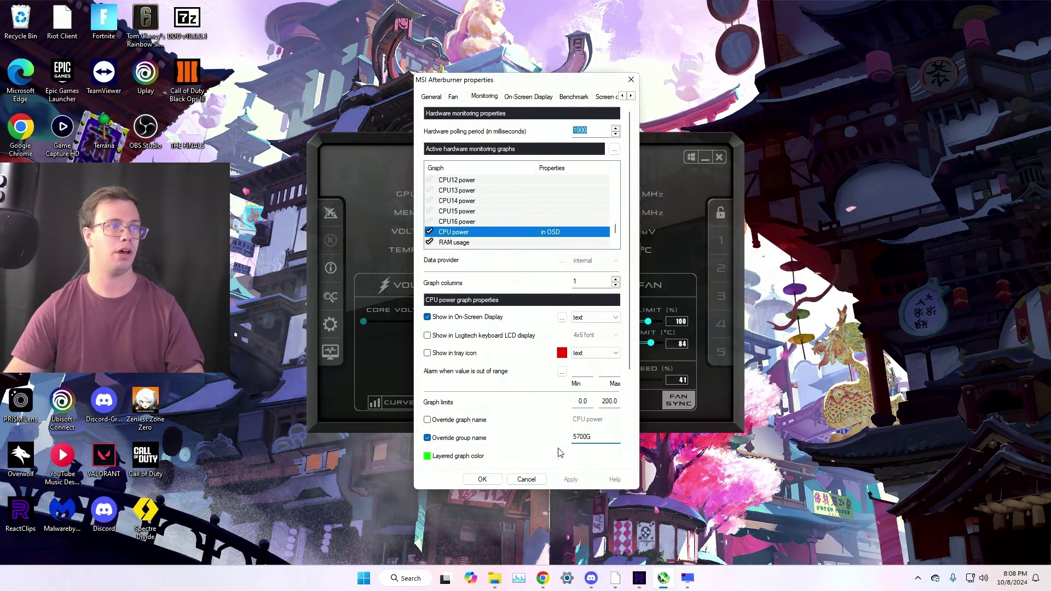
Show RAM usage and per-process RAM usage in the overlay, with a custom group name for RAM usage.
left_click(486, 243)
scroll(487, 242, "down", 1)
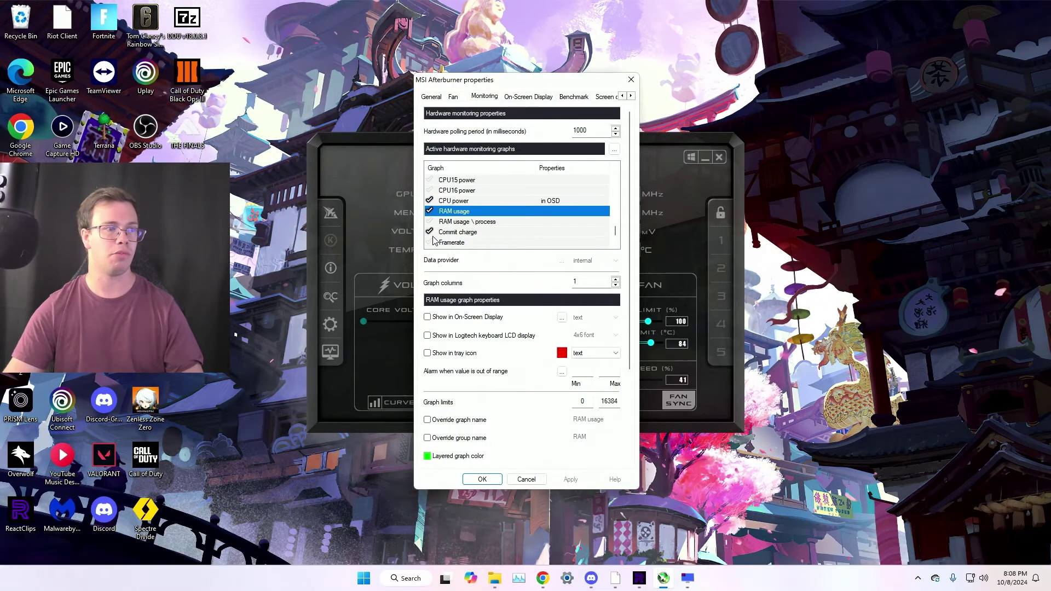
left_click(427, 318)
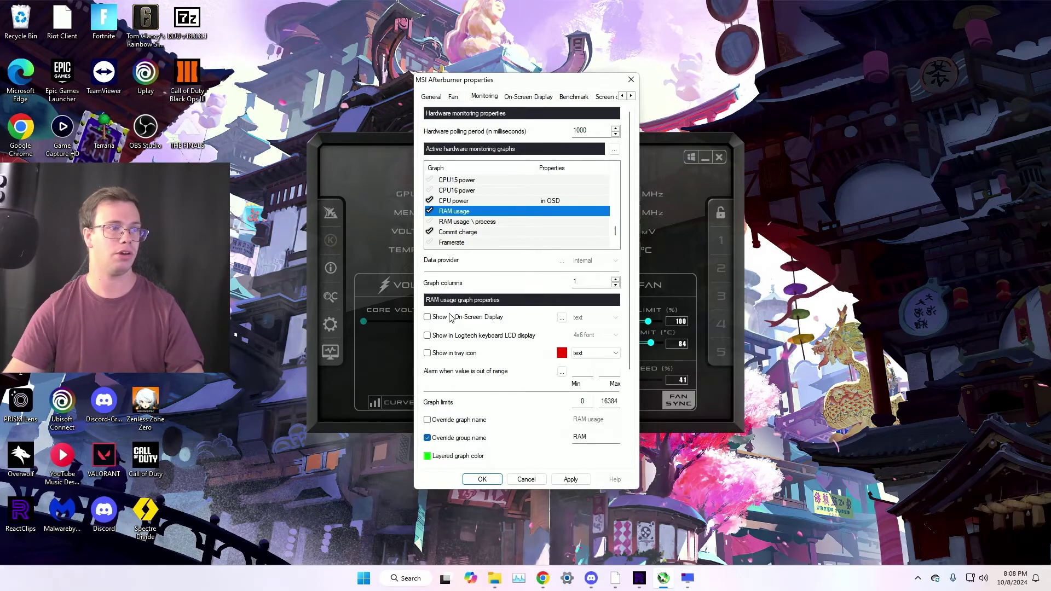
left_click(427, 438)
left_click(466, 221)
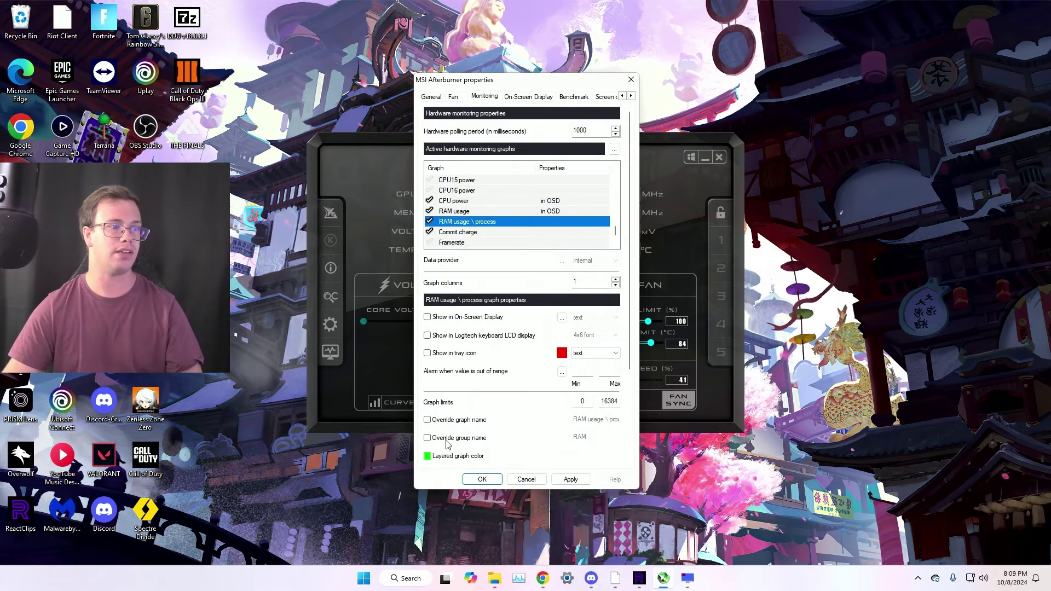
left_click(427, 317)
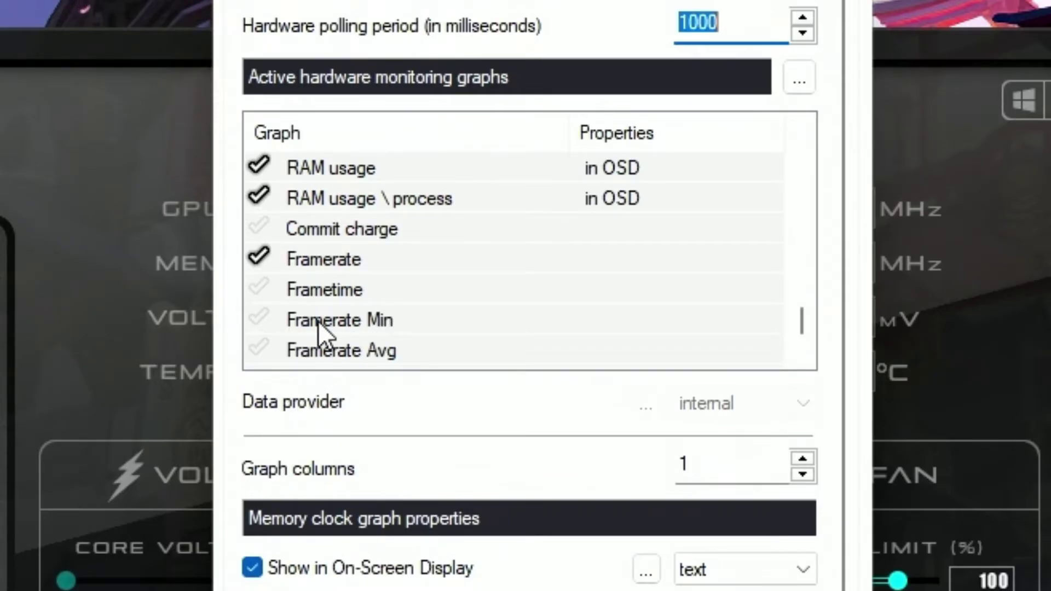
Add Framerate to the On-Screen Display and apply the monitoring settings.
left_click(353, 263)
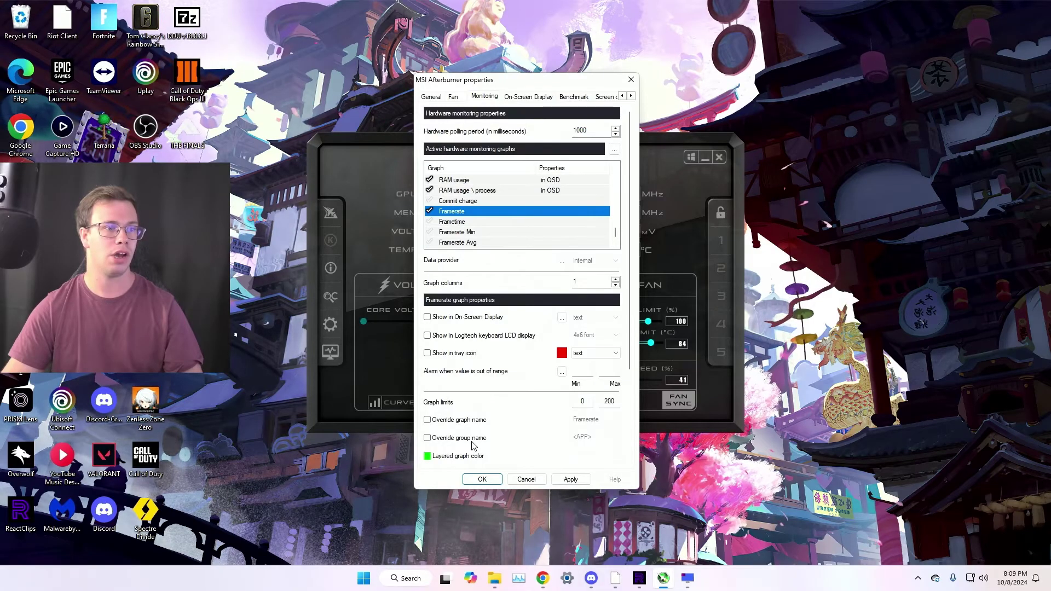
left_click(469, 317)
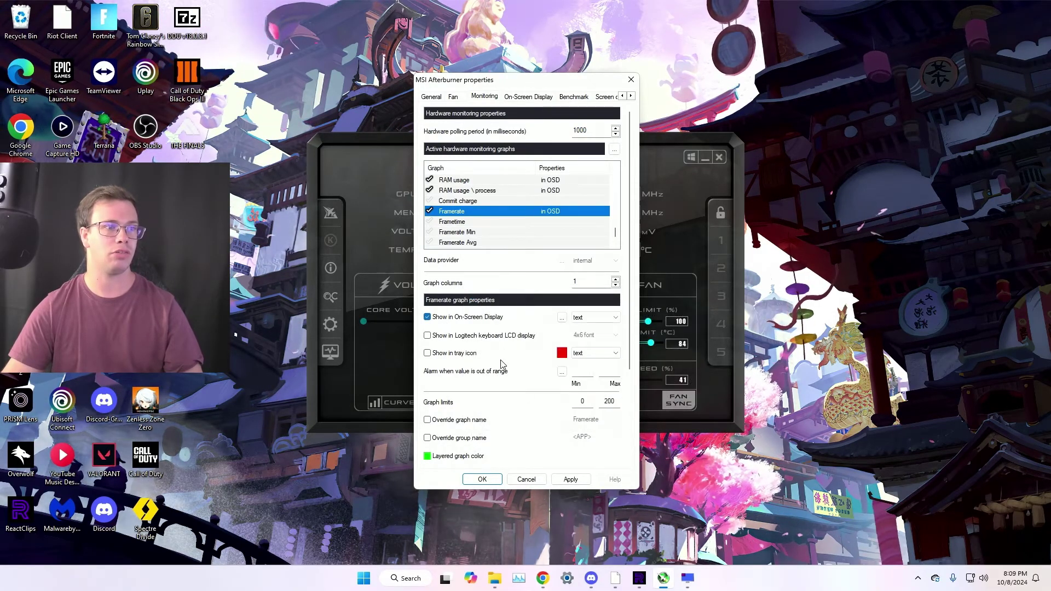
left_click(570, 480)
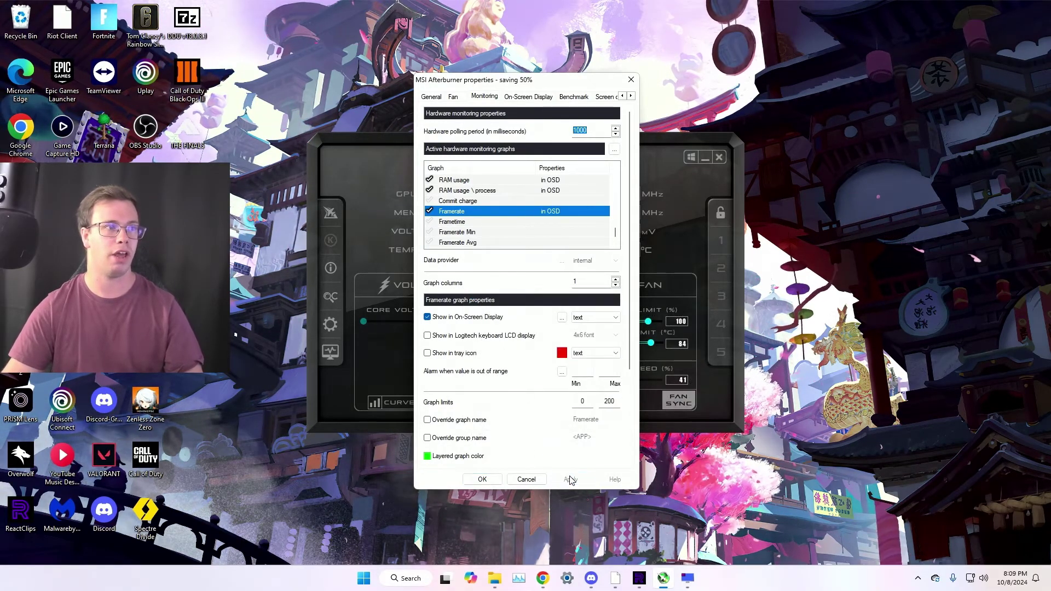
Show the hidden system tray icons to reach RivaTuner Statistics Server v7.3.4.
scroll(489, 241, "down", 1)
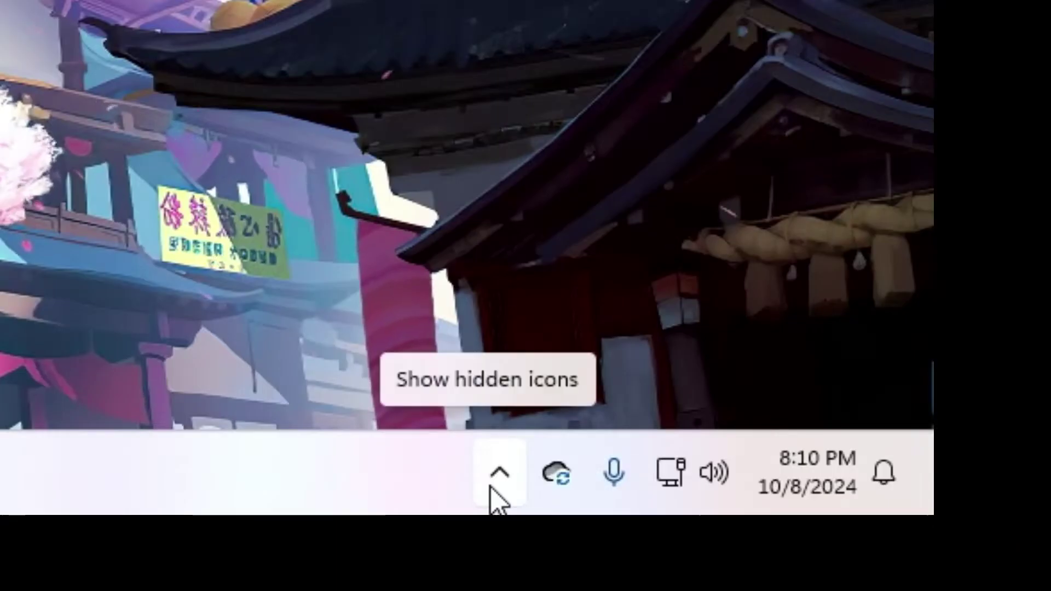
left_click(918, 579)
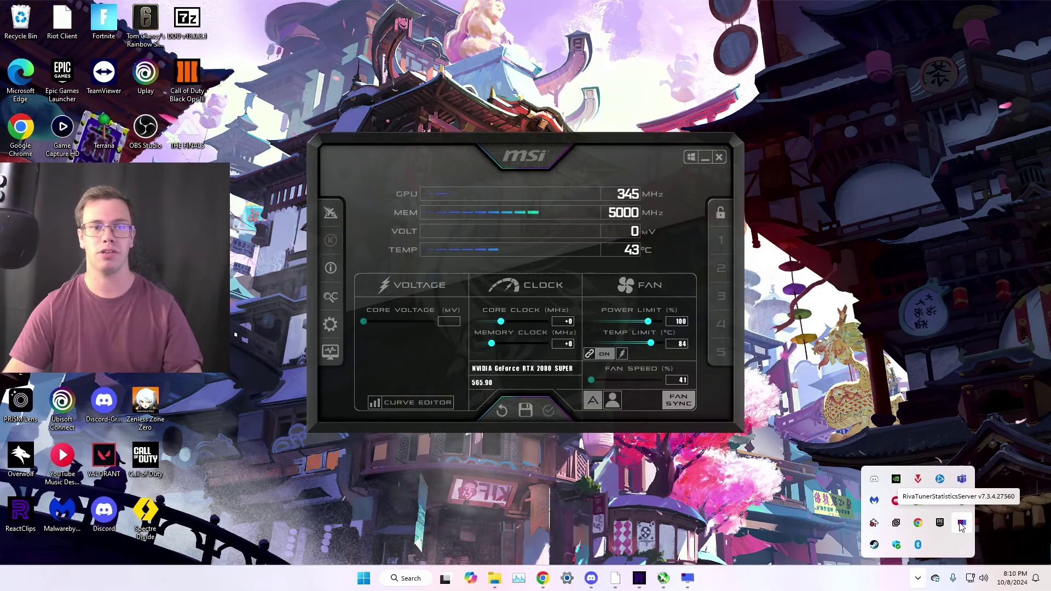
Open RivaTuner from the tray, keep the overlay top-left, and enlarge its text with the zoom slider.
left_click(640, 296)
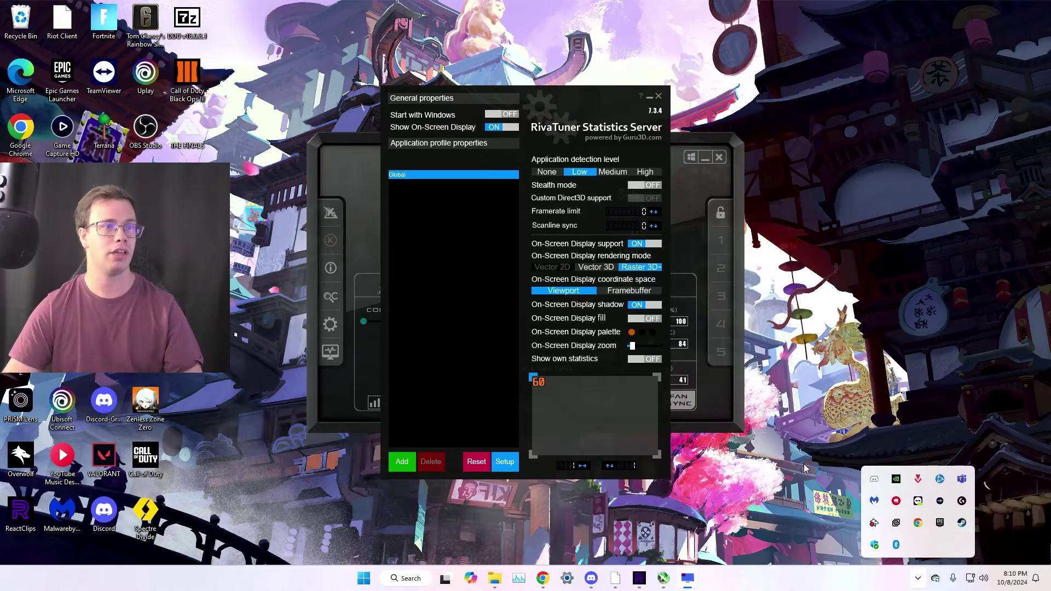
left_click(587, 403)
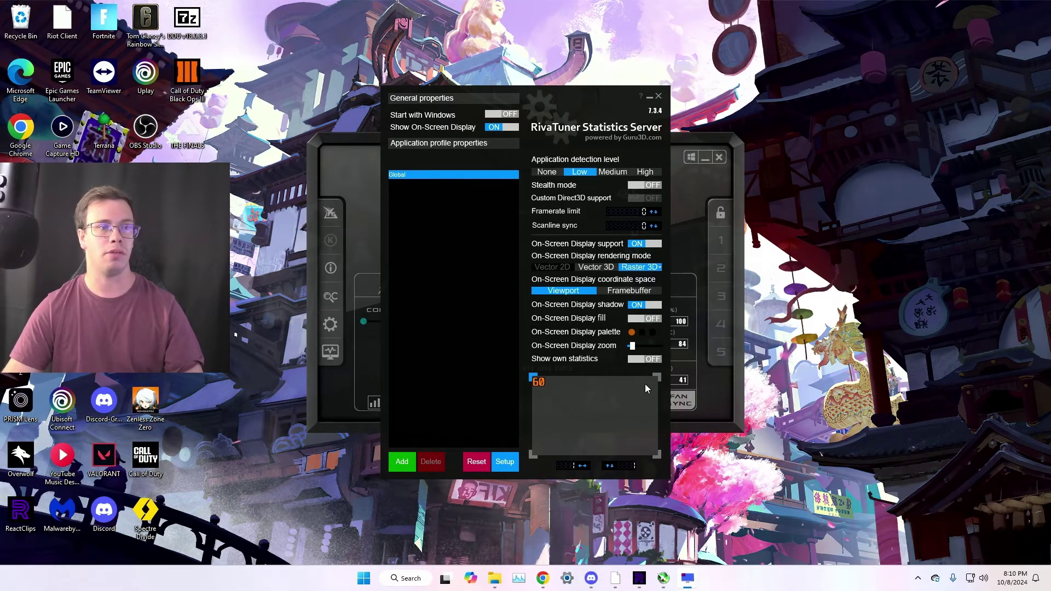
left_click(659, 379)
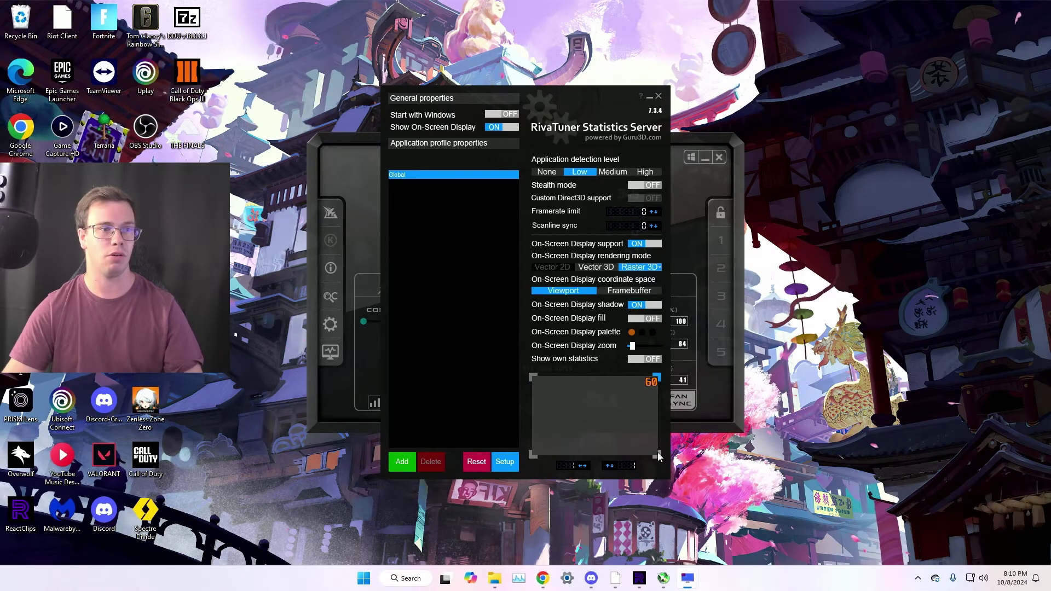
left_click(533, 376)
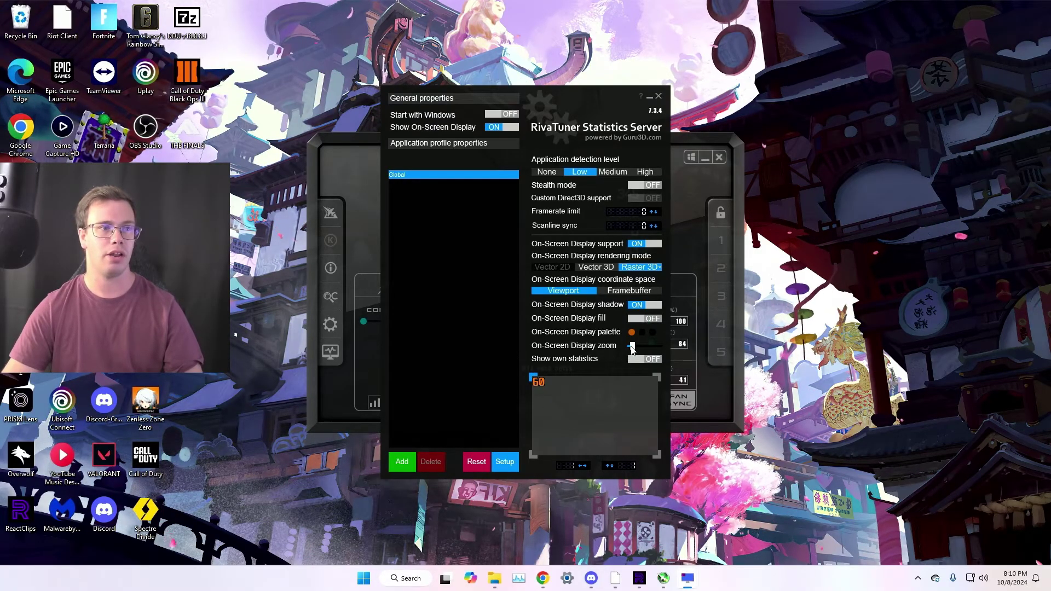
mouse_move(633, 348)
left_mouse_down()
mouse_move(662, 354)
mouse_move(640, 349)
left_mouse_up()
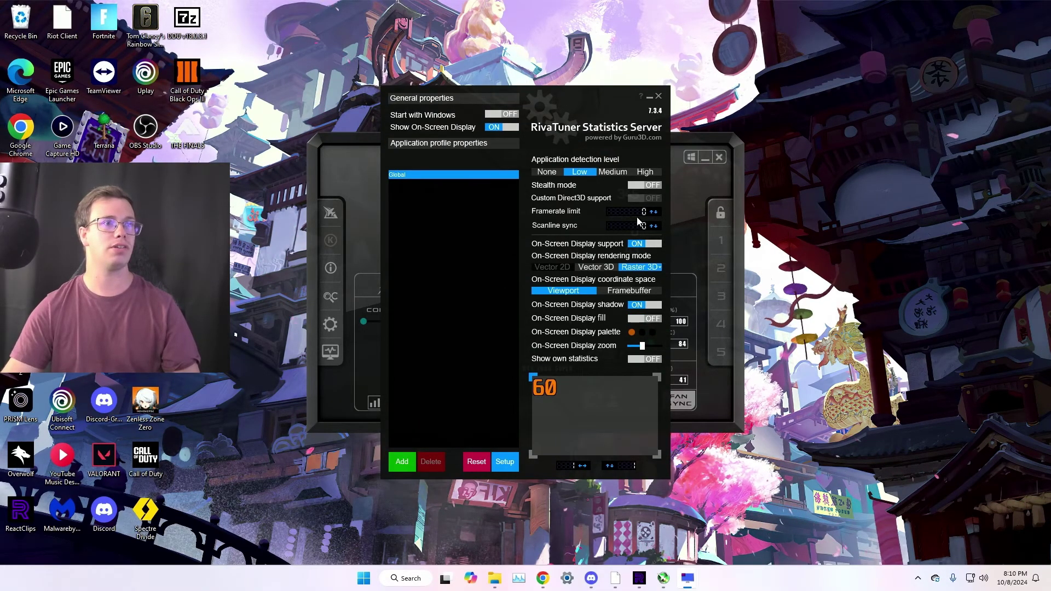
left_click_drag(583, 98, 551, 88)
Launch Apex Legends through Steam by searching 'a' in Windows Search.
left_click(408, 578)
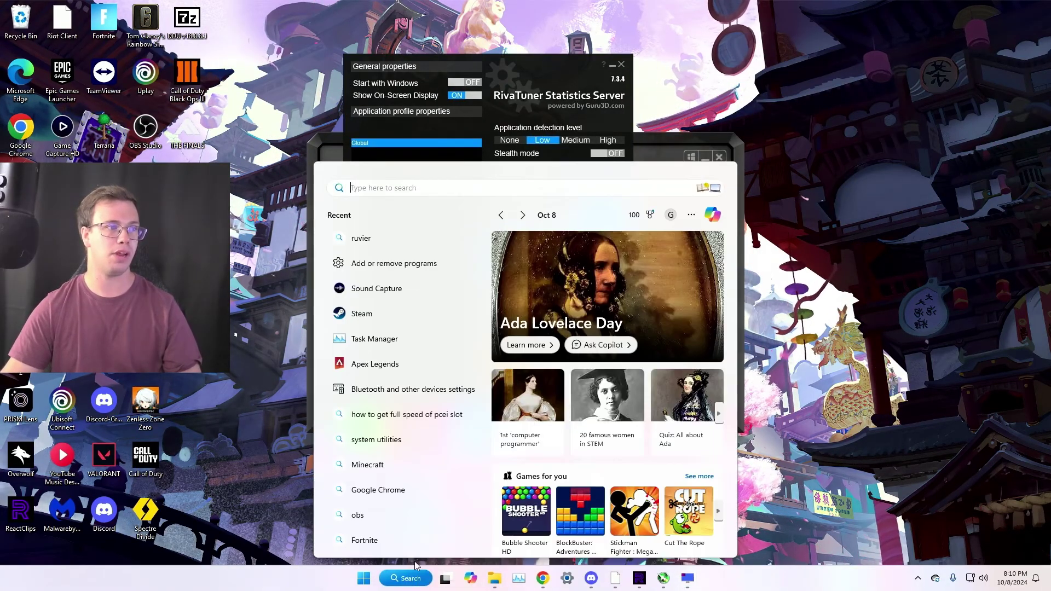
type("a")
key("Return")
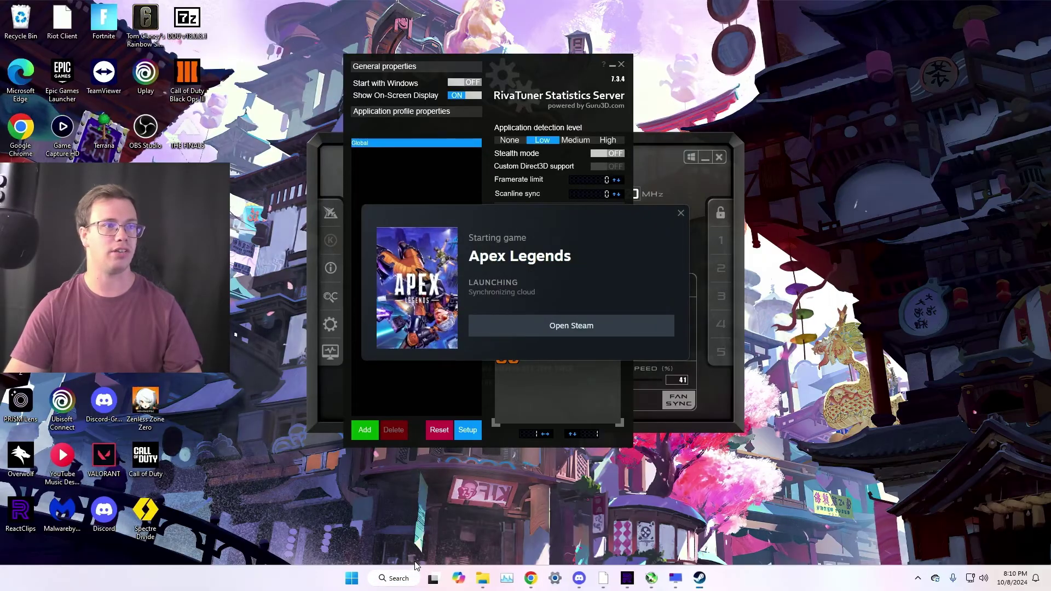